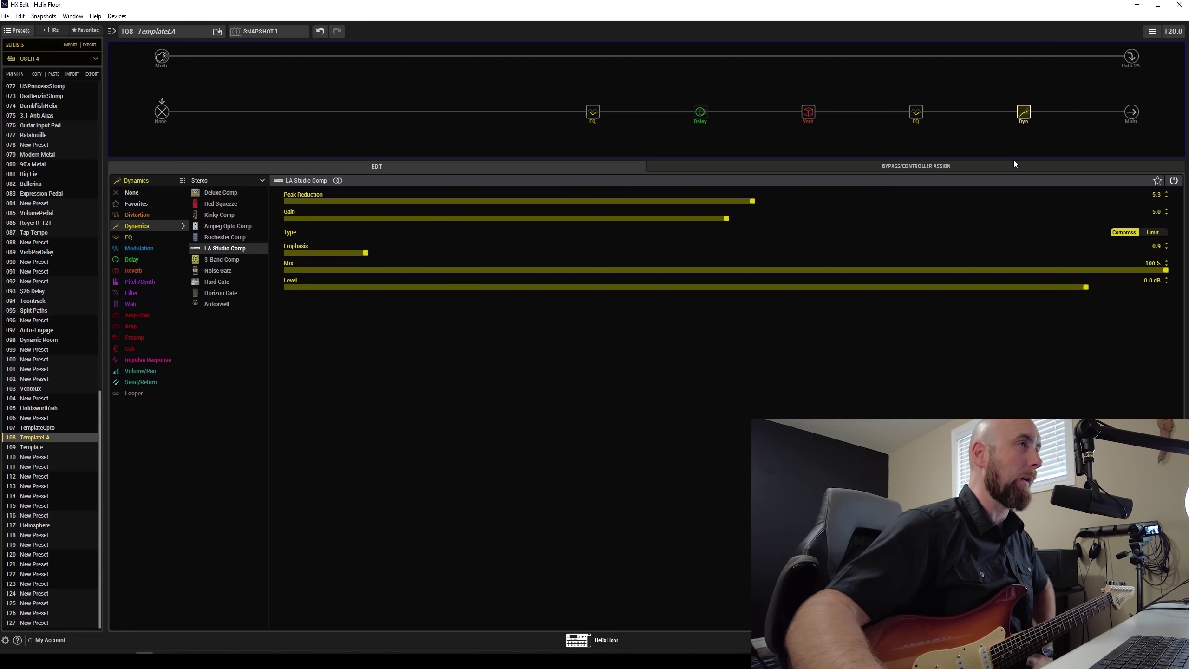
# Inspect the Verb, Delay and first Low/High Shelf EQ blocks, then select the empty upper-path slot.
pyautogui.moveTo(1023, 125)
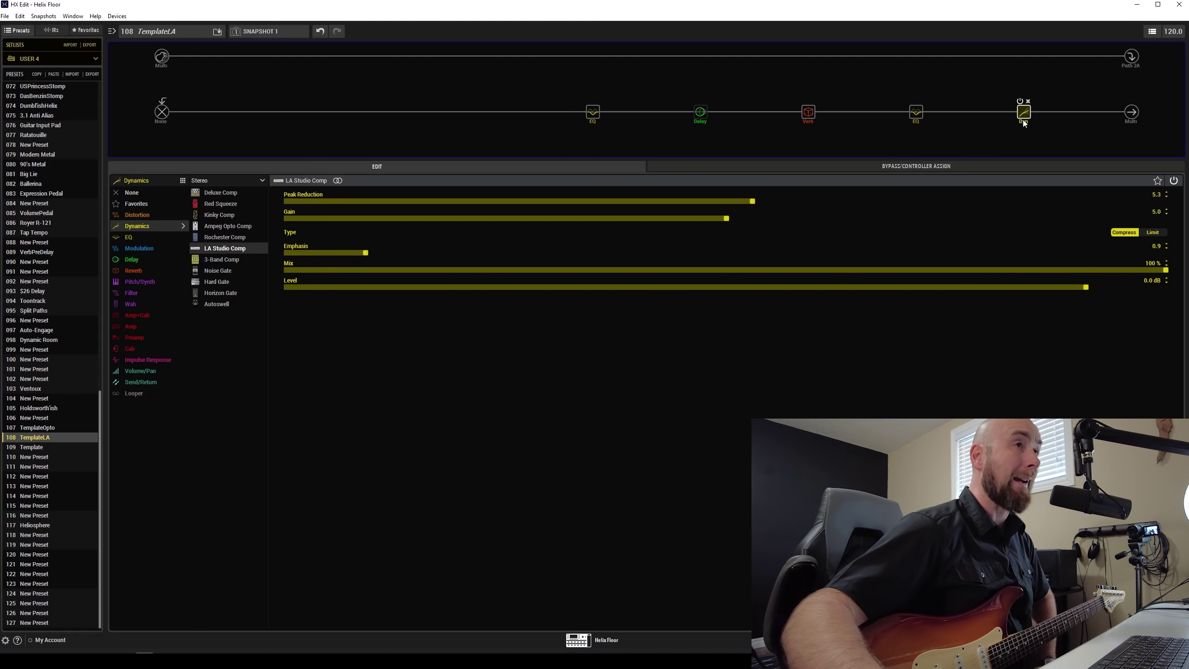
pyautogui.press('Left')
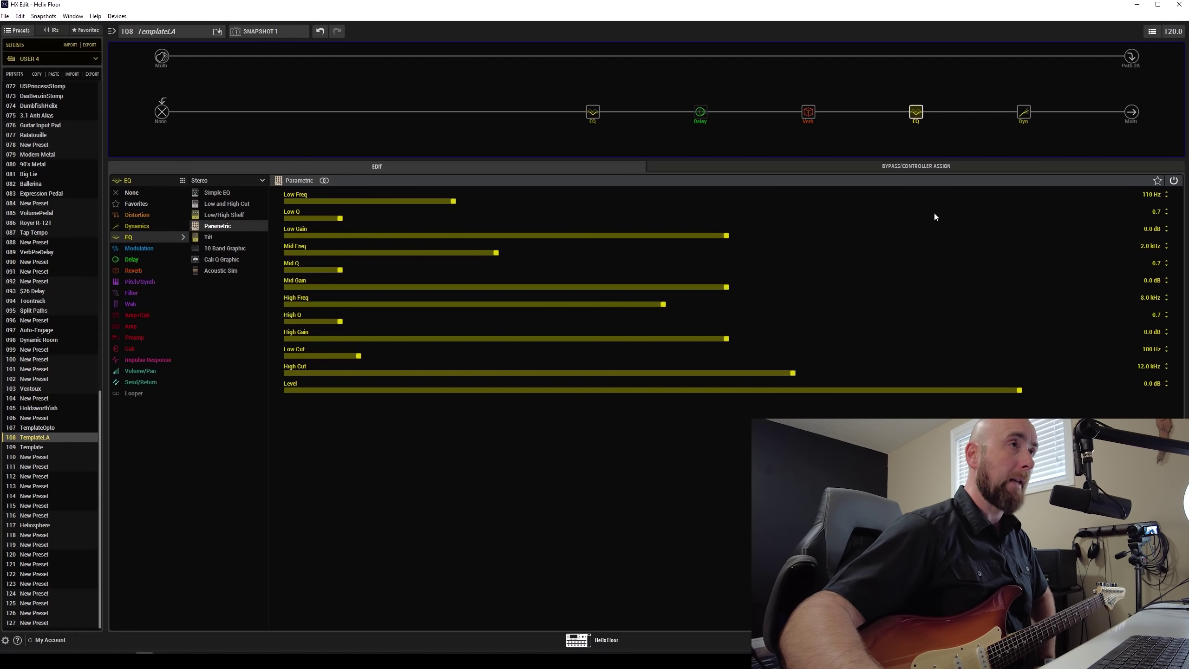
pyautogui.click(805, 122)
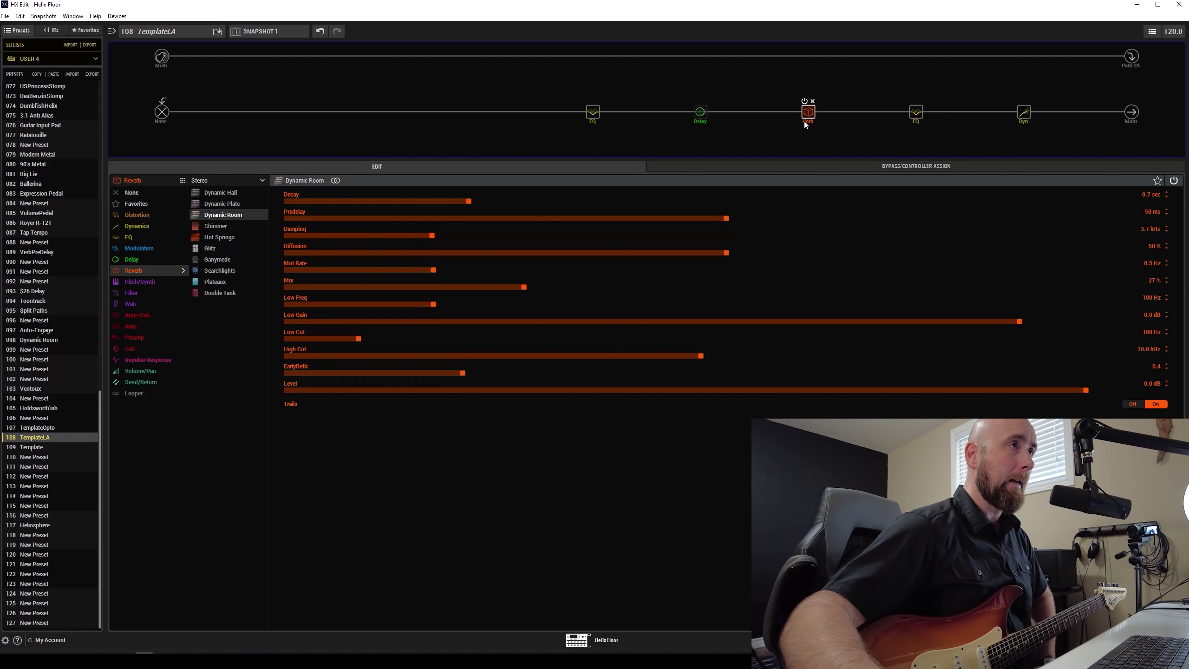
pyautogui.click(697, 121)
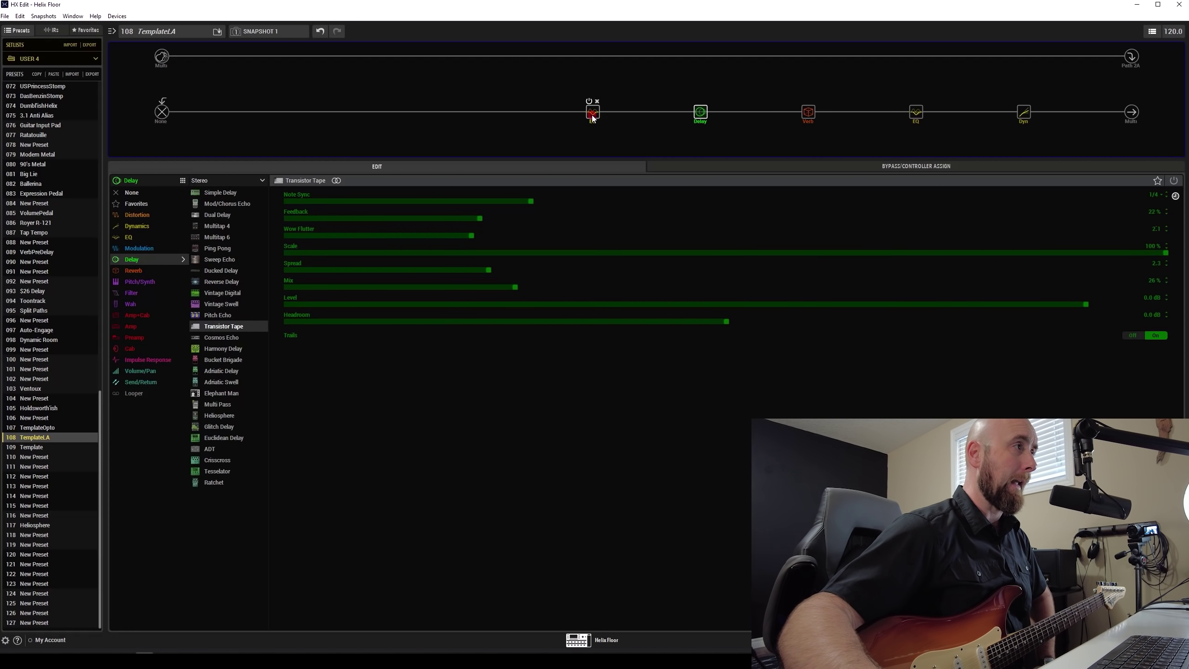
pyautogui.click(592, 116)
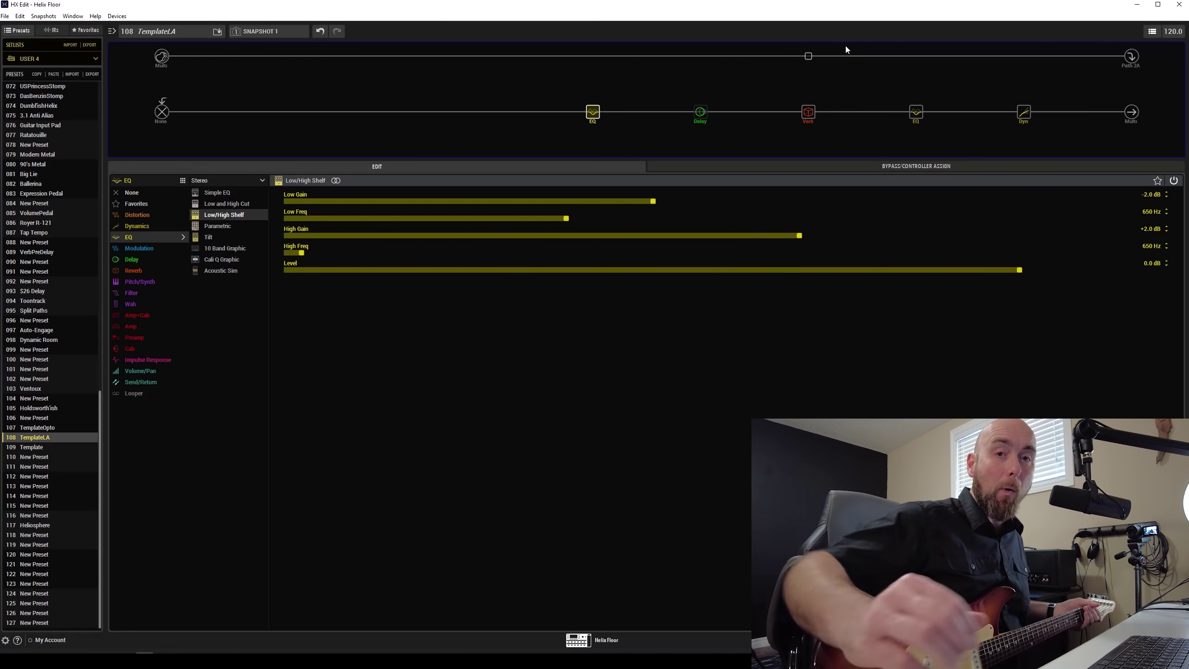
pyautogui.click(595, 56)
# Load the Matchstick Ch1 amp with its 2x12 Match H30 cab into the empty upper-path slot.
pyautogui.moveTo(139, 319)
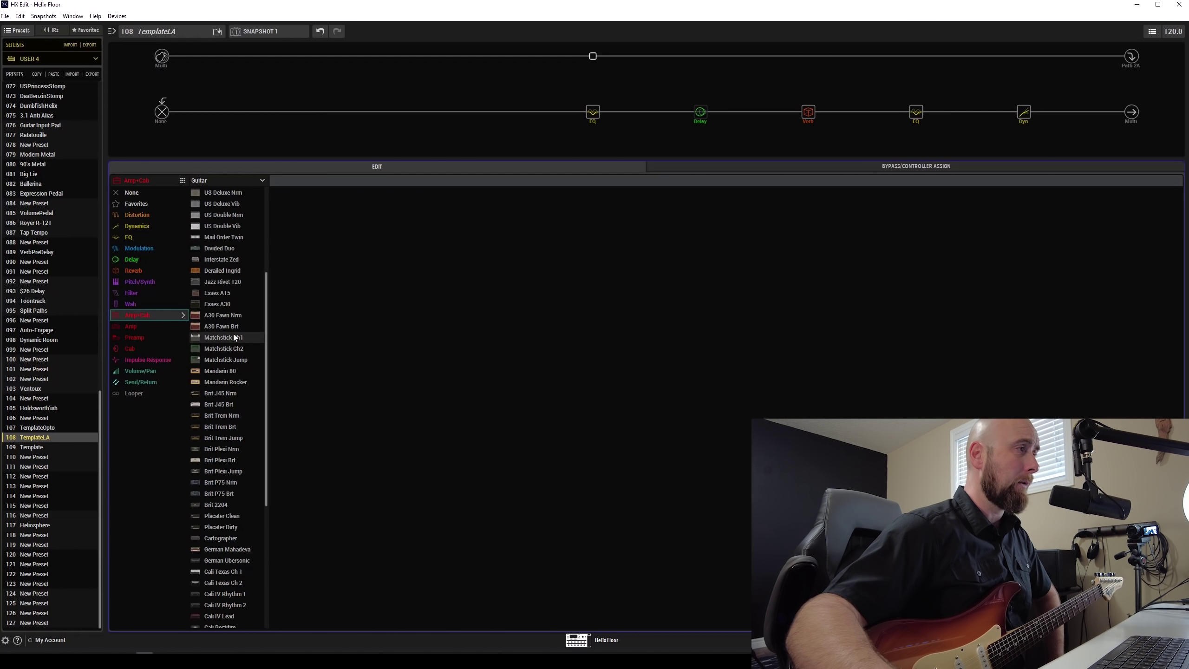
pyautogui.click(229, 337)
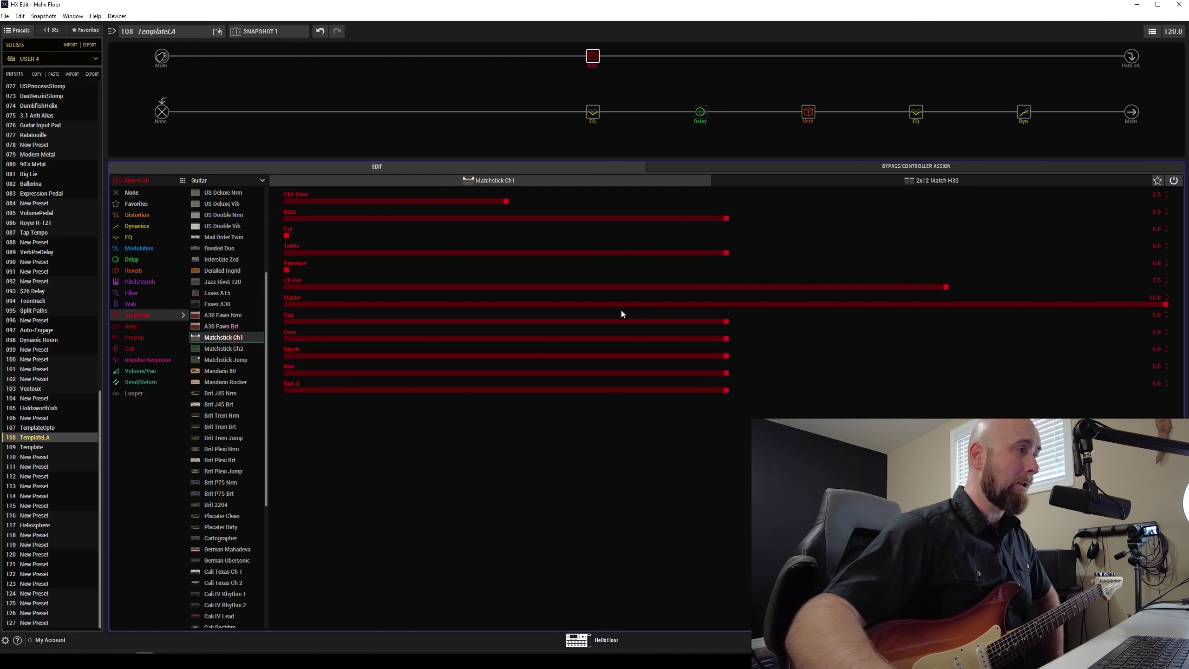
pyautogui.click(939, 182)
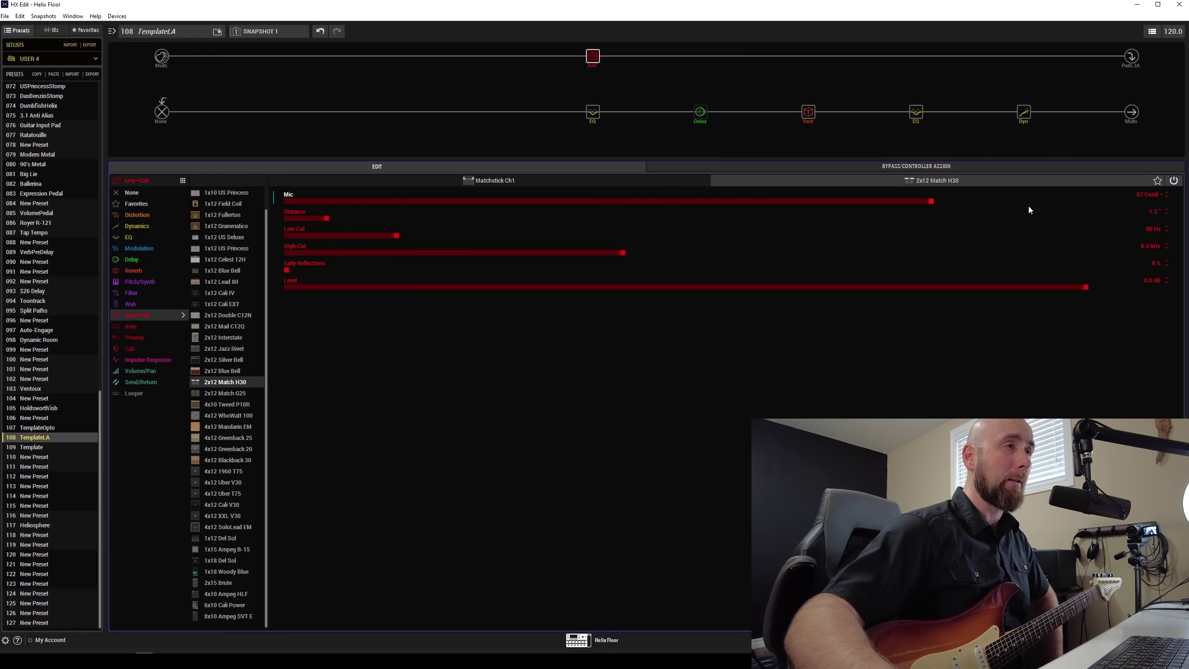
pyautogui.click(474, 181)
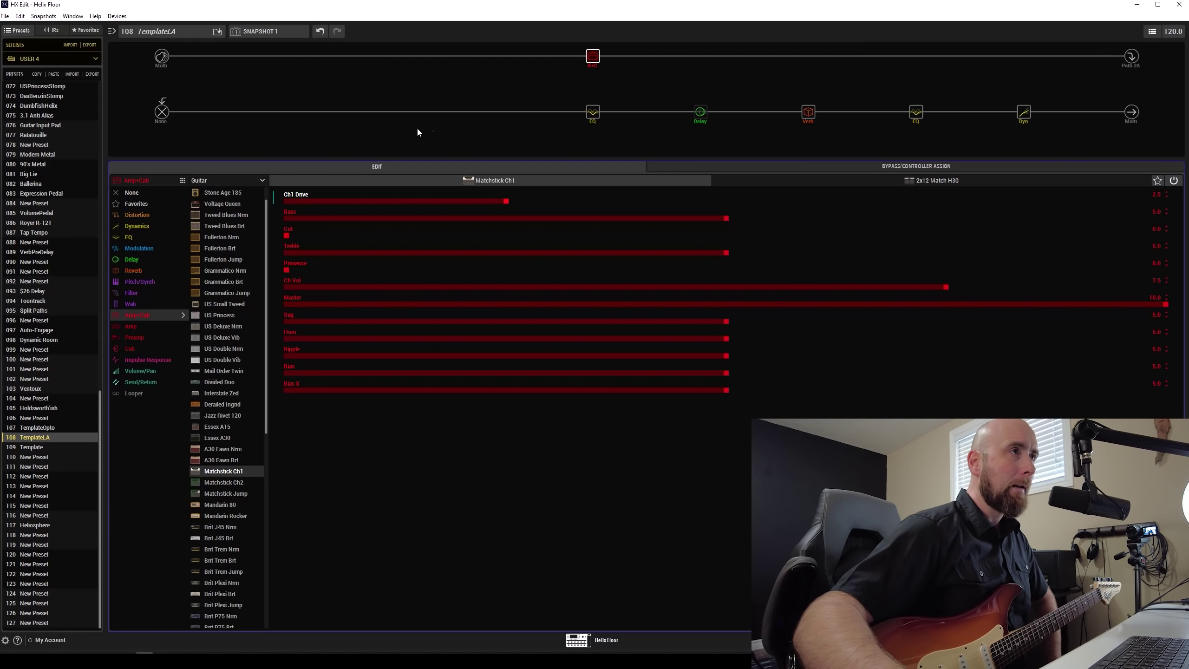
pyautogui.moveTo(1019, 117)
pyautogui.moveTo(598, 115)
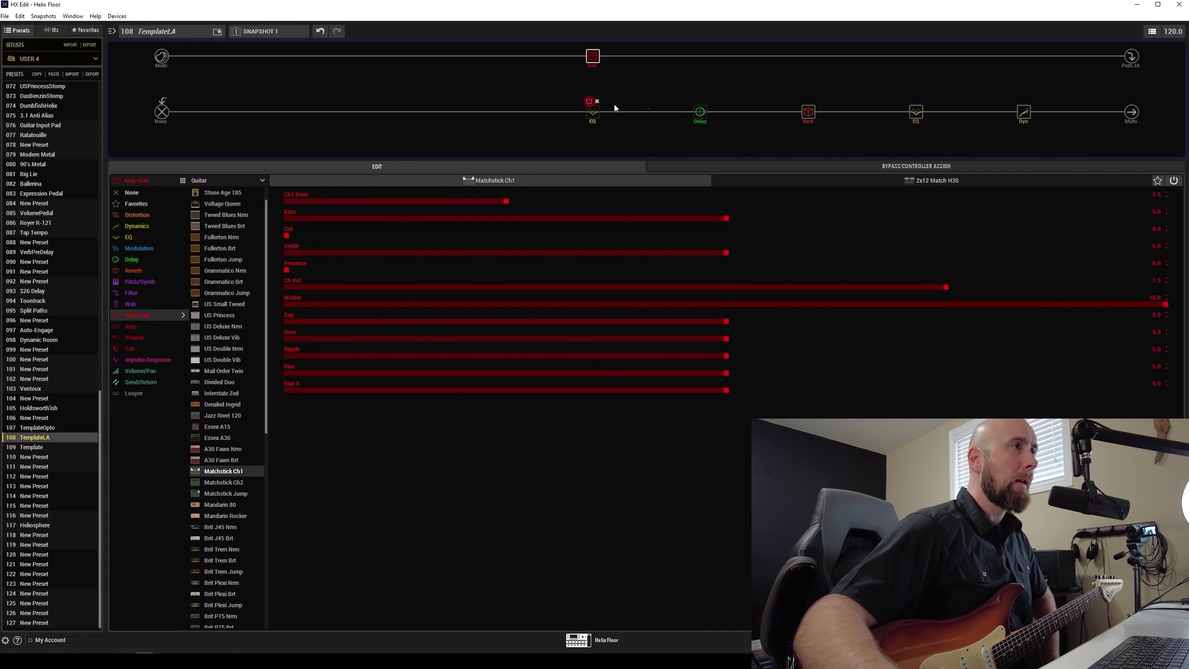
# Show the LA Studio Comp's settings: Compress type, 0.9 emphasis, 0.0 dB level, 100% mix.
pyautogui.moveTo(802, 105)
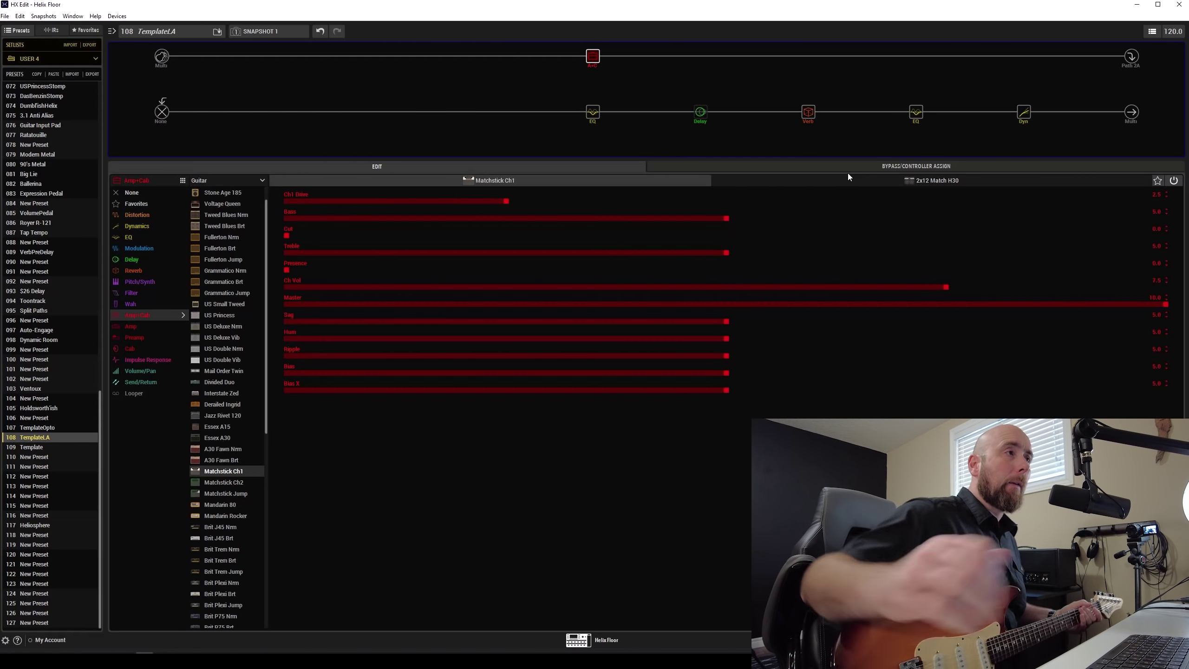
pyautogui.click(1026, 118)
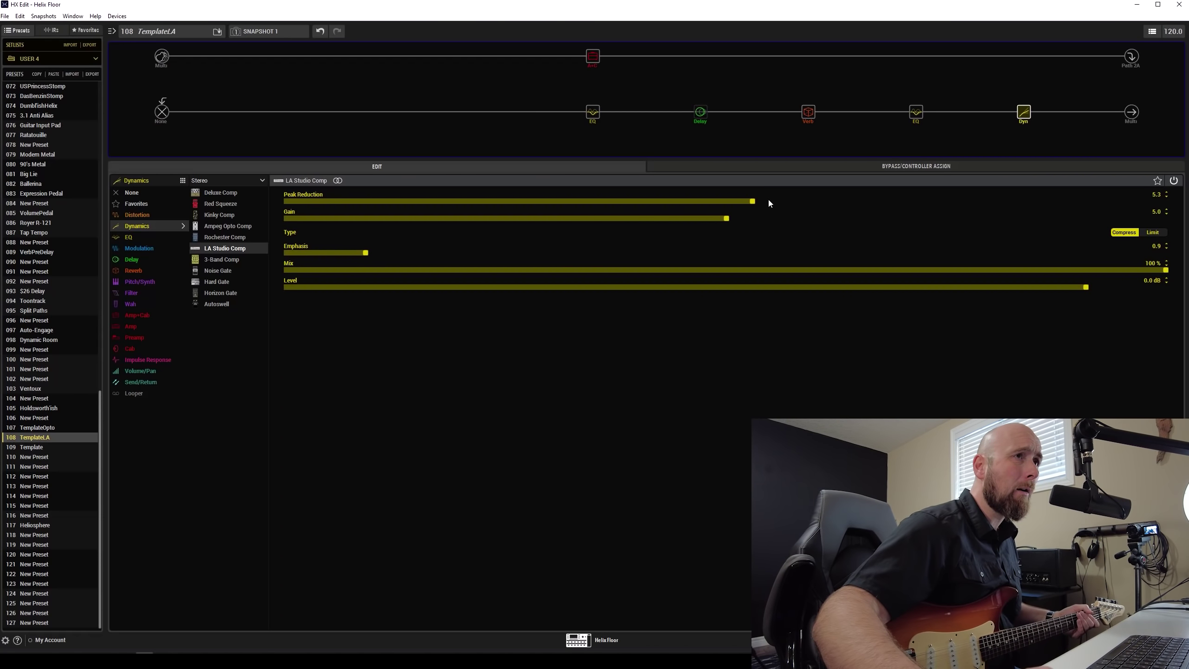
# Nudge the LA Studio Comp's Peak Reduction up from 5.3 to 5.4.
pyautogui.scroll(1, 769, 203)
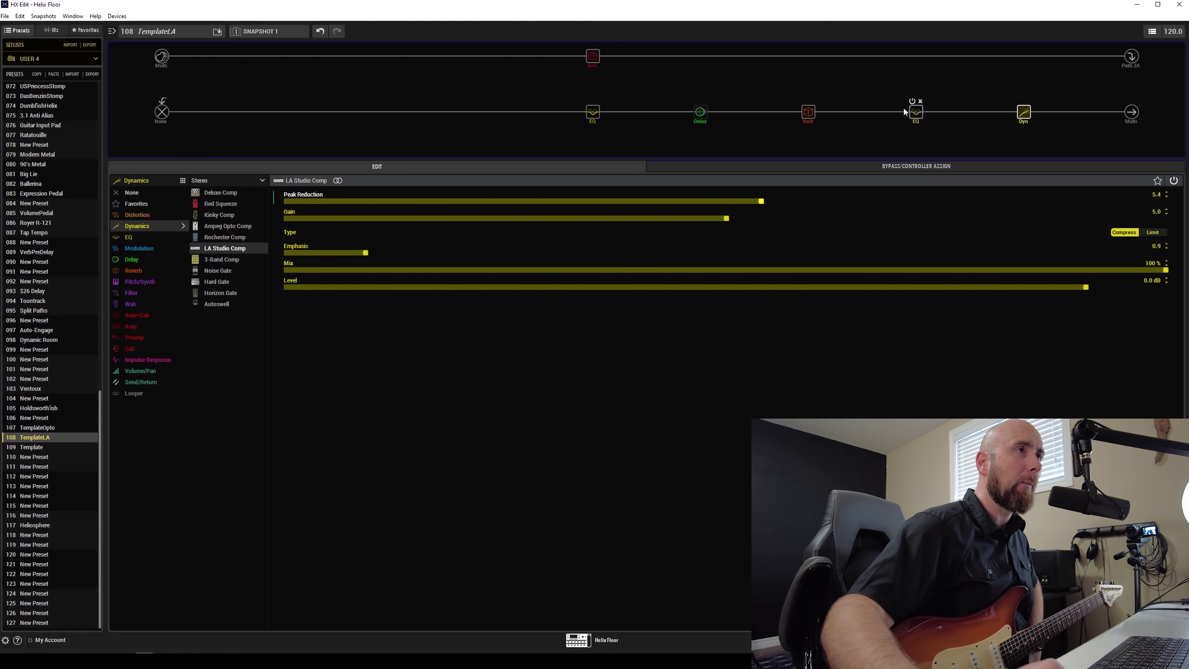
# Turn both High Cut and Low Cut Off on the 2x12 Match H30 cab, then view the Parametric EQ.
pyautogui.click(915, 113)
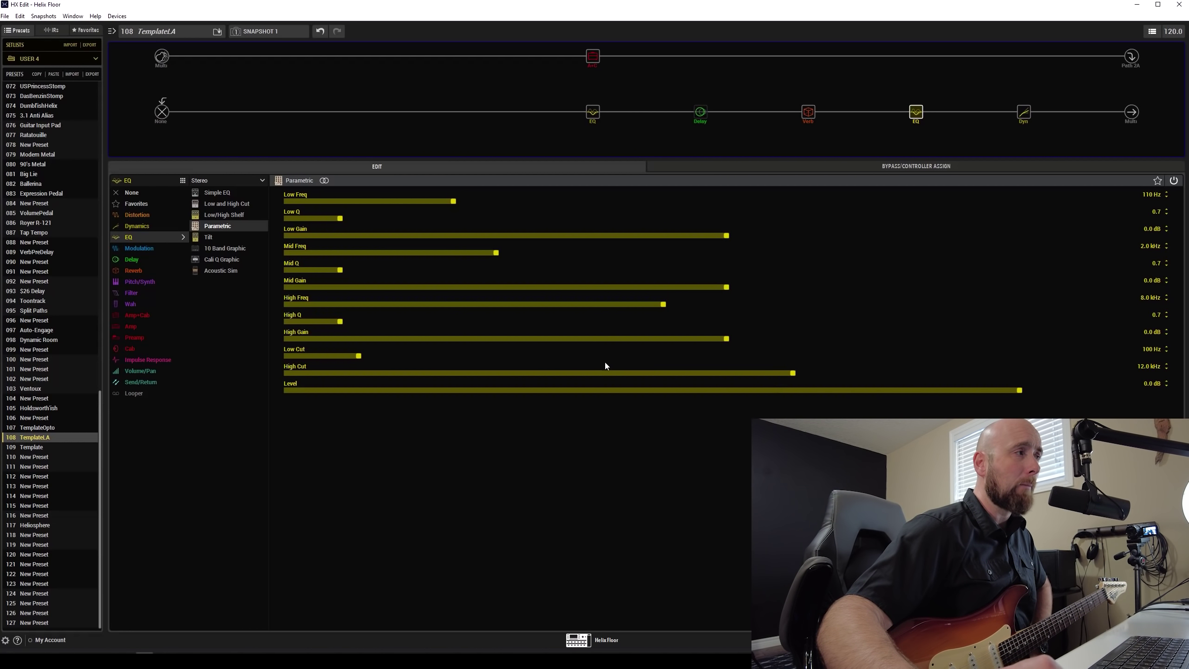
pyautogui.click(593, 57)
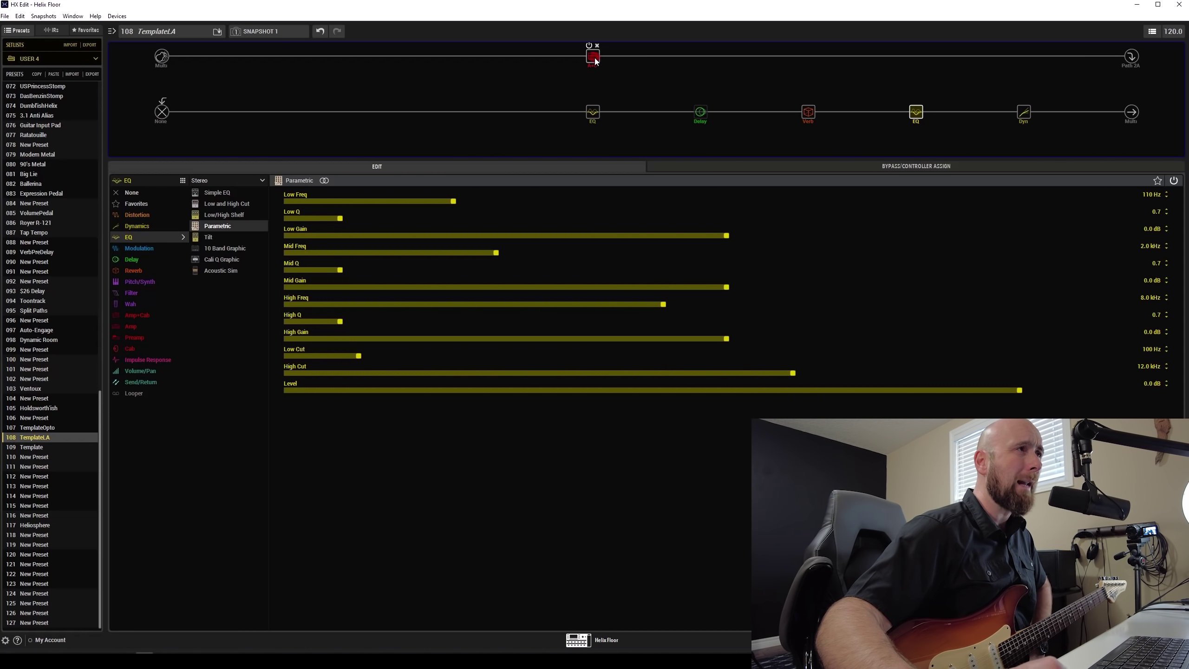
pyautogui.click(945, 184)
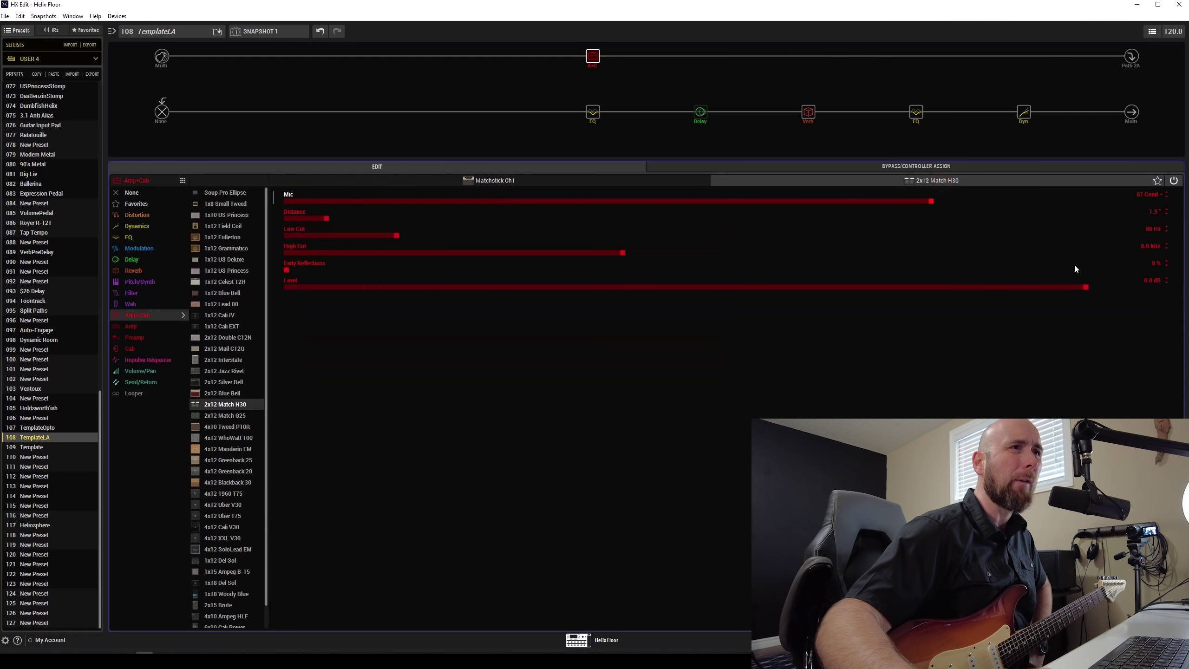
pyautogui.click(617, 251)
pyautogui.moveTo(800, 245); pyautogui.dragTo(1161, 249)
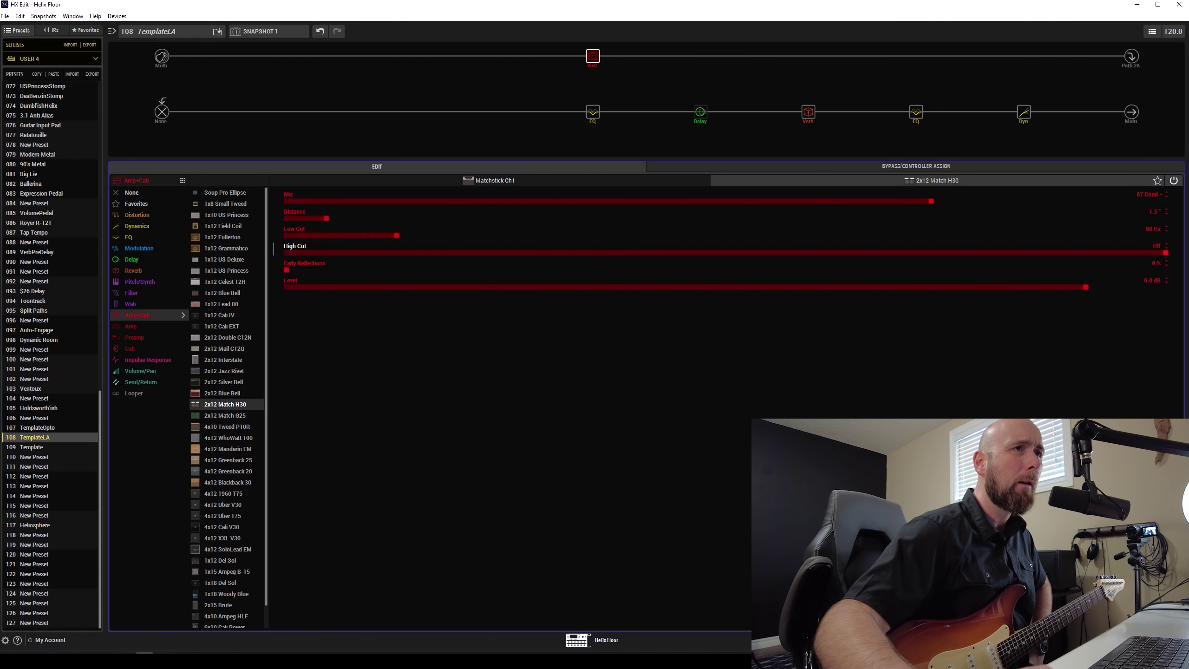
pyautogui.moveTo(383, 234); pyautogui.dragTo(215, 241)
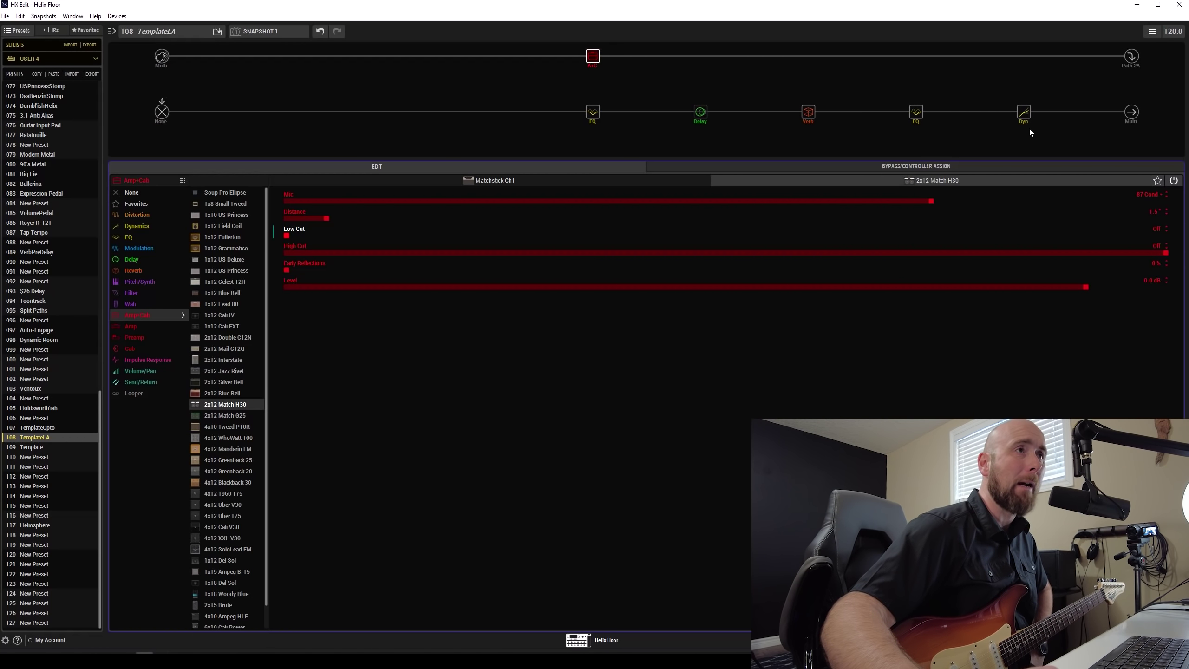
pyautogui.click(915, 111)
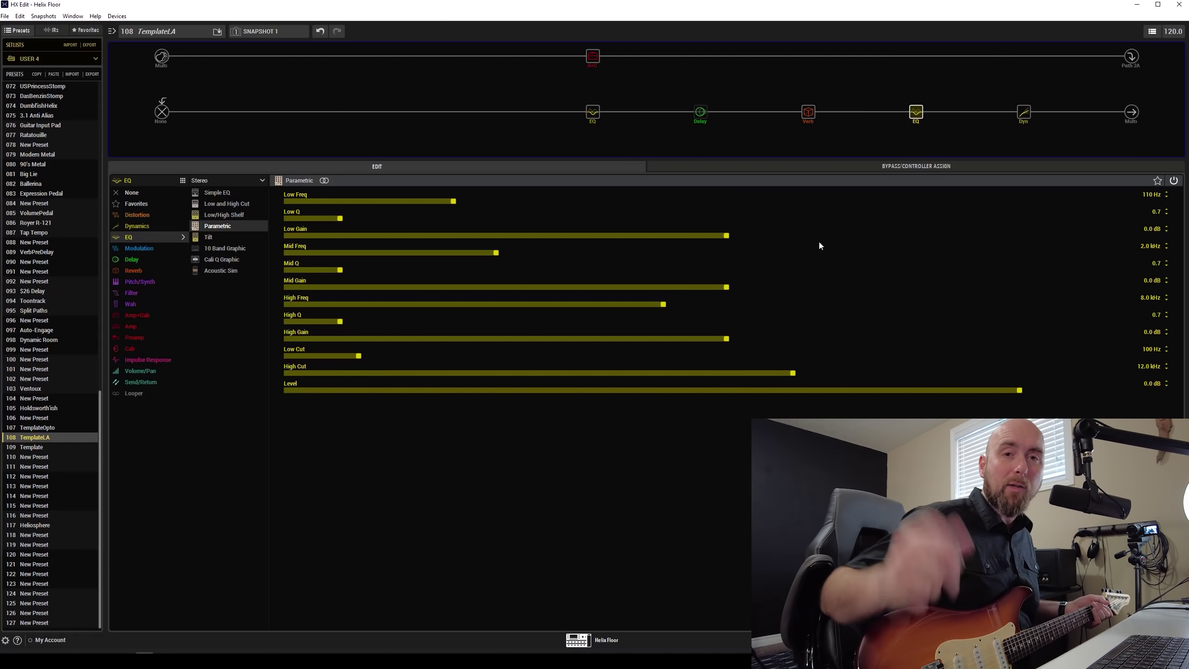
pyautogui.click(802, 115)
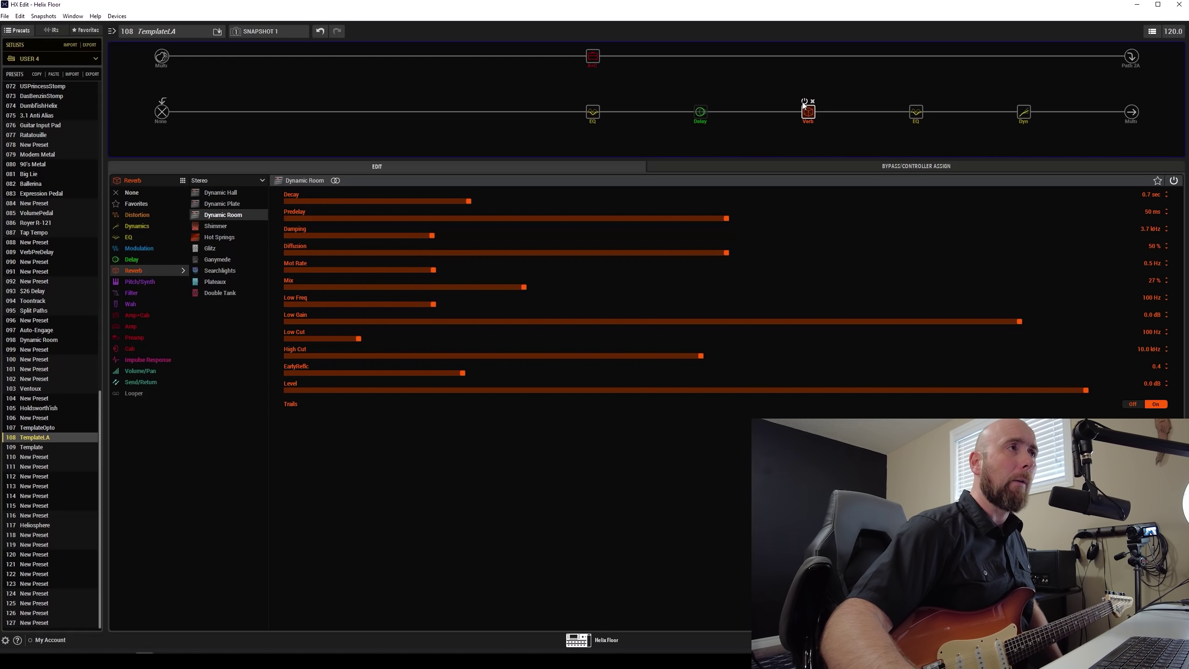
# Bypass the Dynamic Room reverb block to hear the difference.
pyautogui.click(804, 102)
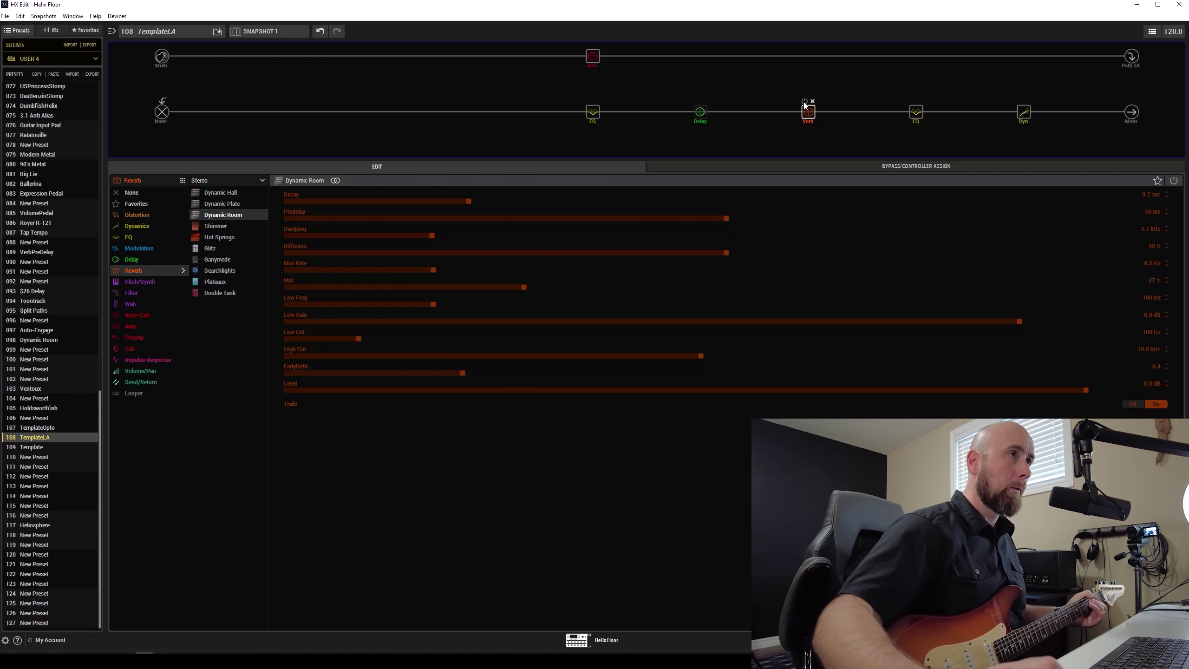
pyautogui.click(803, 103)
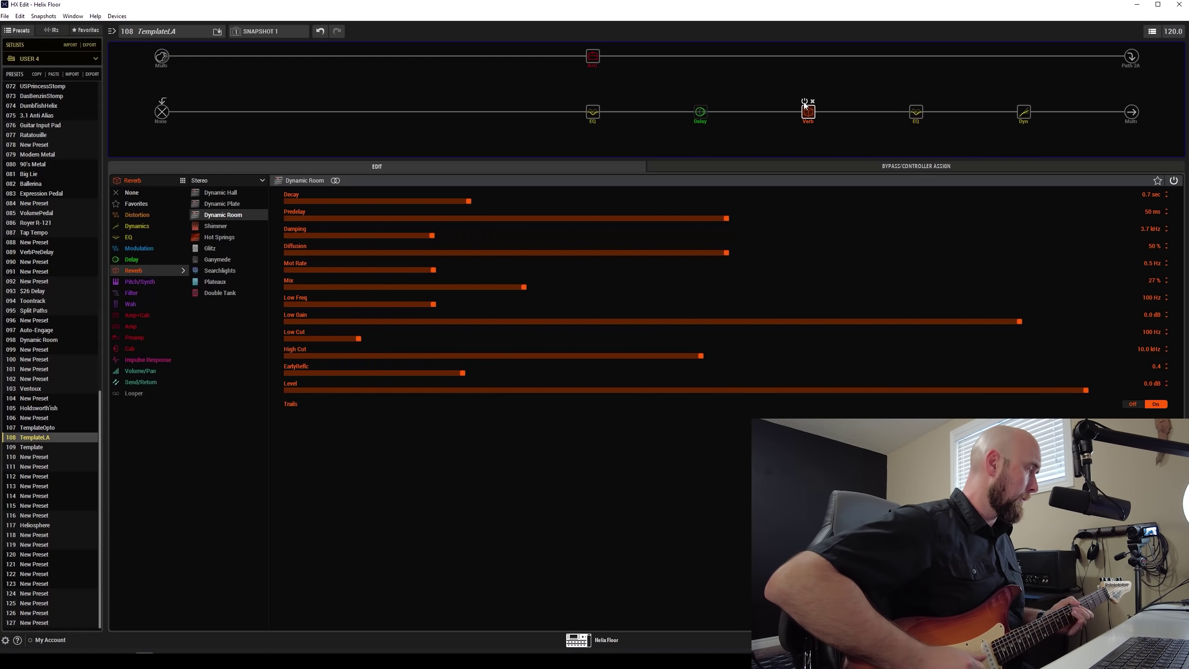
pyautogui.click(804, 102)
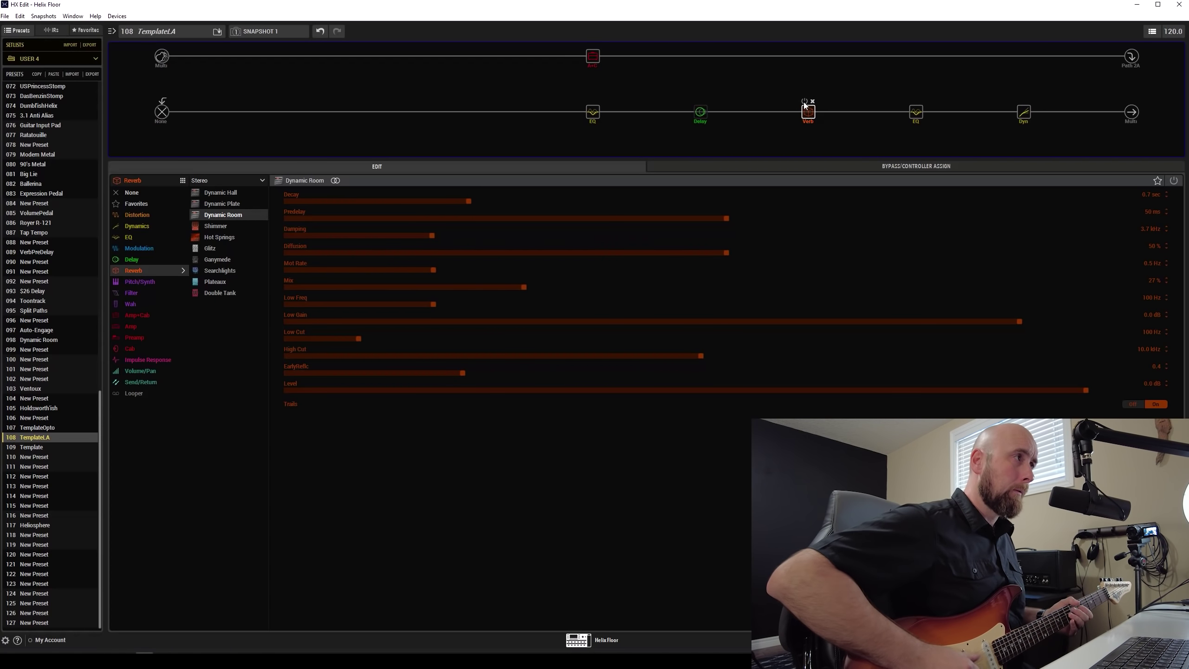
pyautogui.click(804, 102)
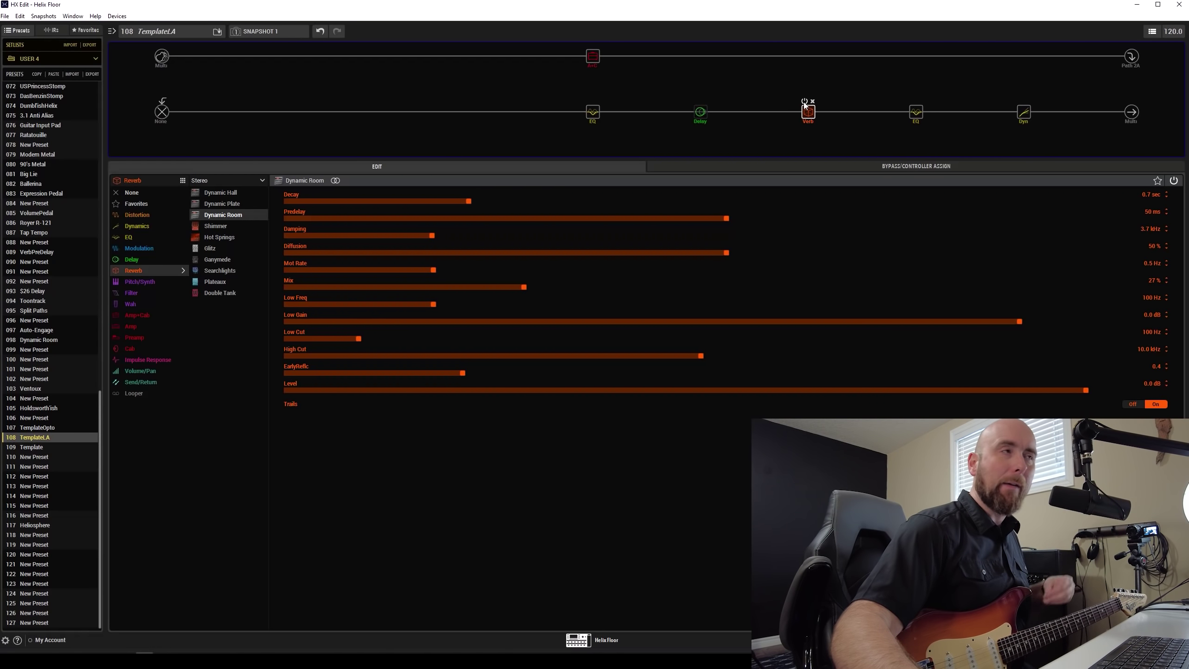
# View the Transistor Tape delay (26% mix, 22% feedback), then the opening Low/High Shelf EQ.
pyautogui.click(698, 112)
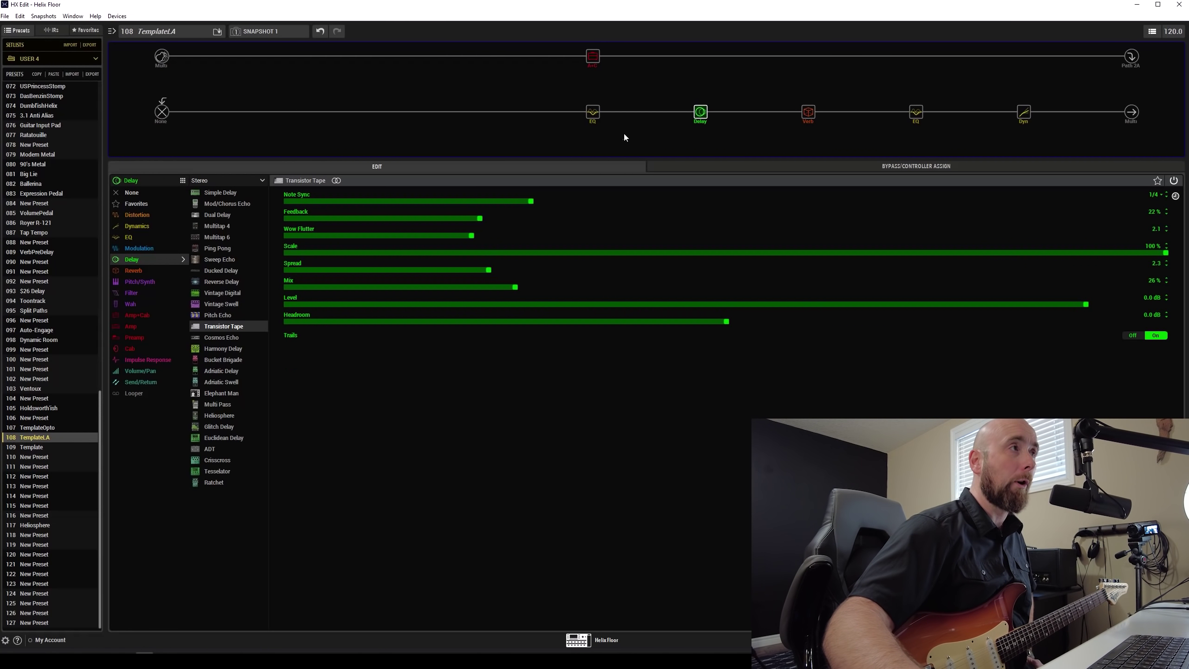
pyautogui.click(594, 113)
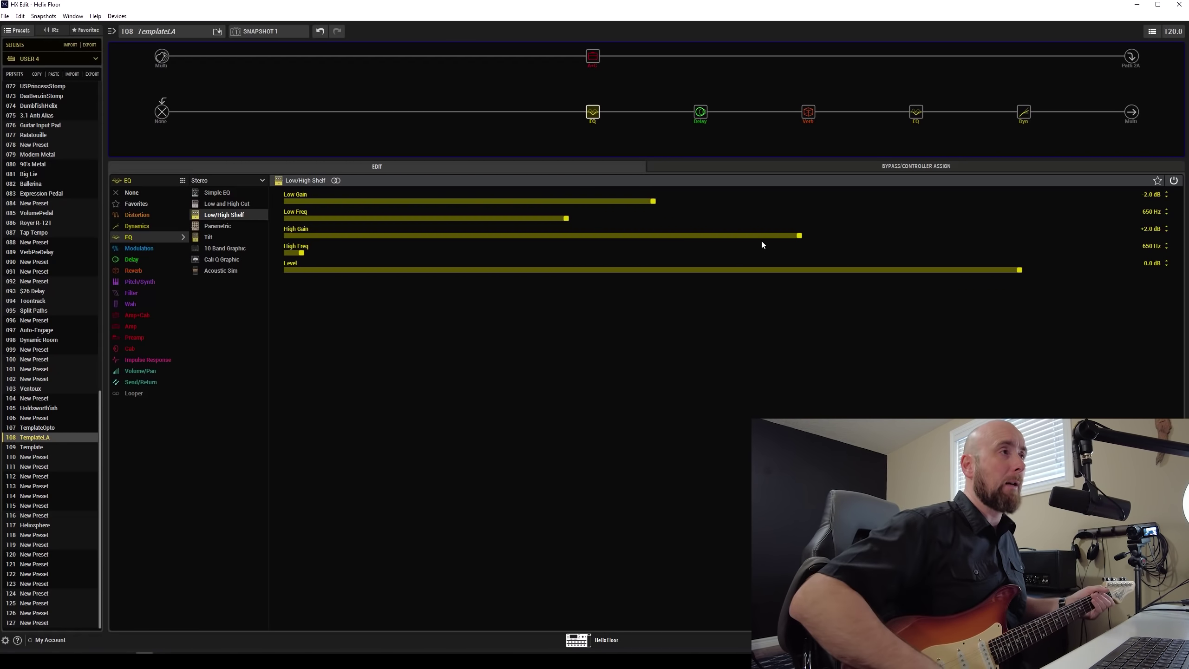
# Toggle the Low/High Shelf EQ off and back on, then load preset 107 TemplateOpto.
pyautogui.click(589, 102)
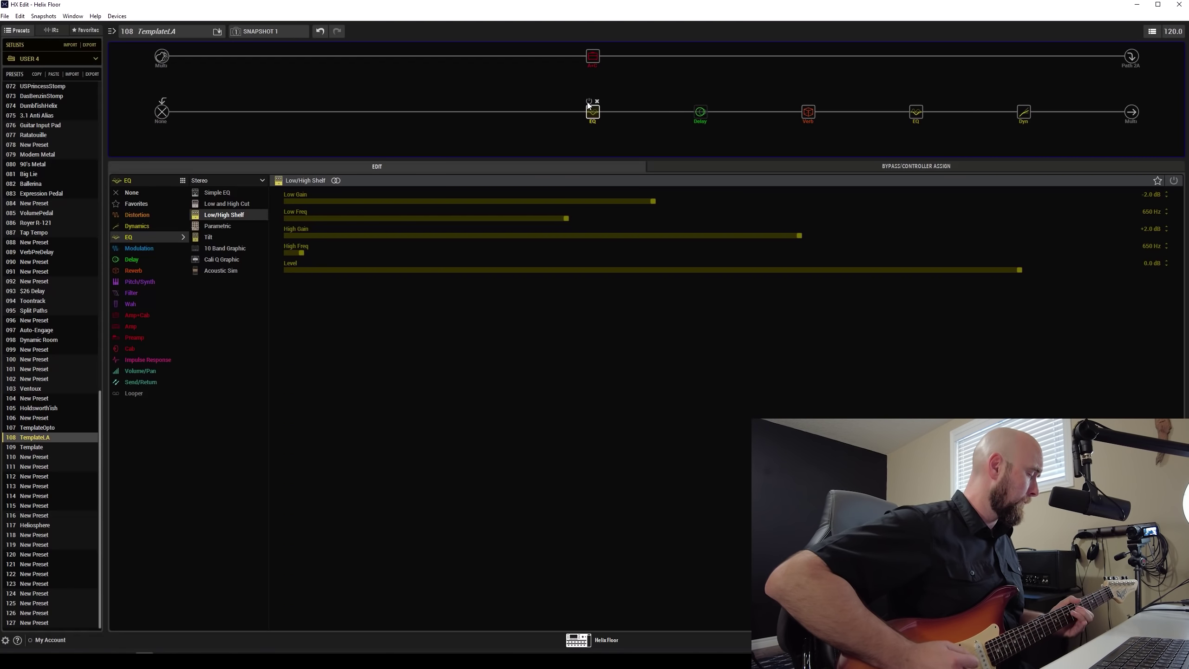
pyautogui.click(589, 102)
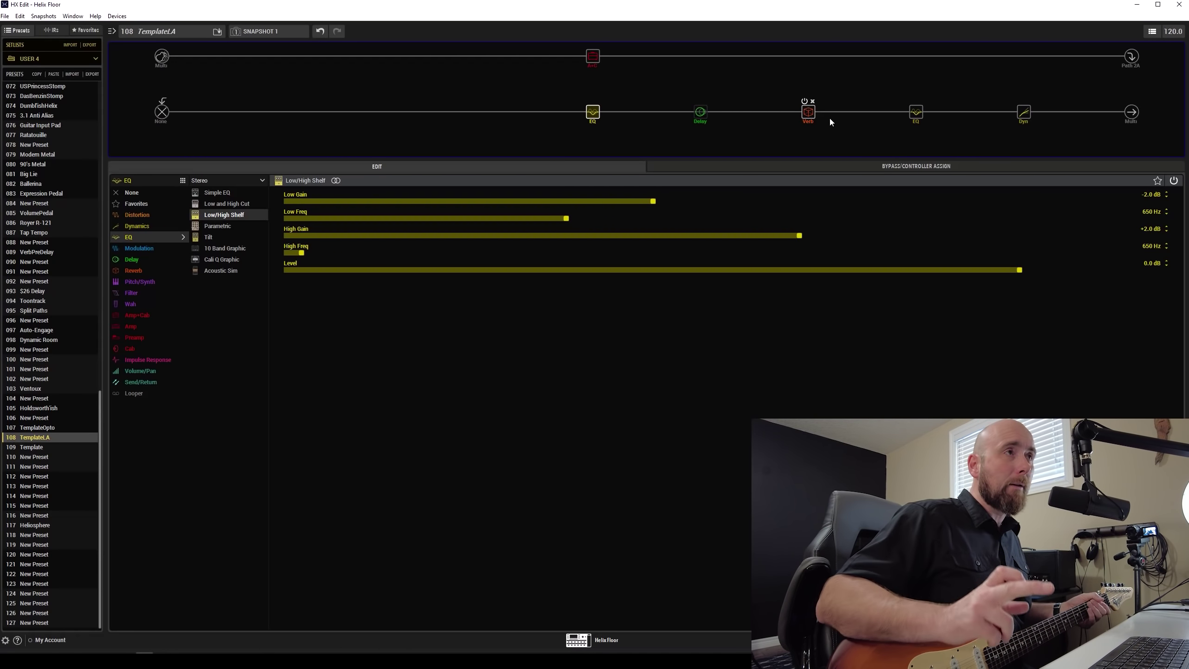
pyautogui.click(1022, 122)
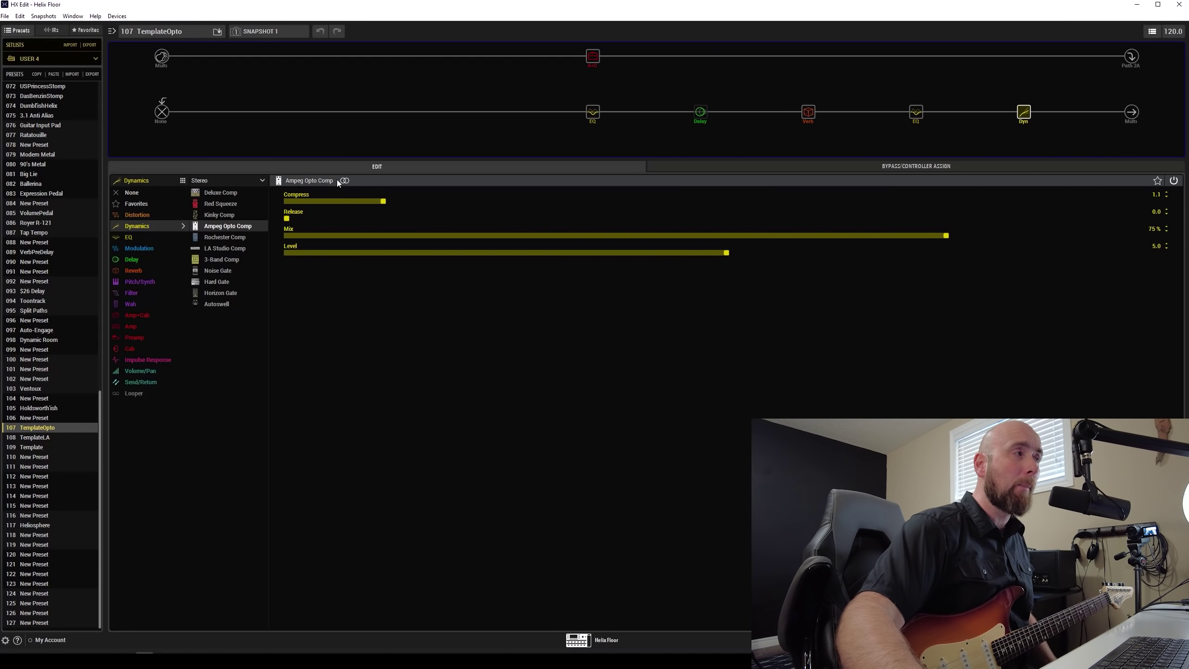
pyautogui.click(809, 112)
pyautogui.click(915, 111)
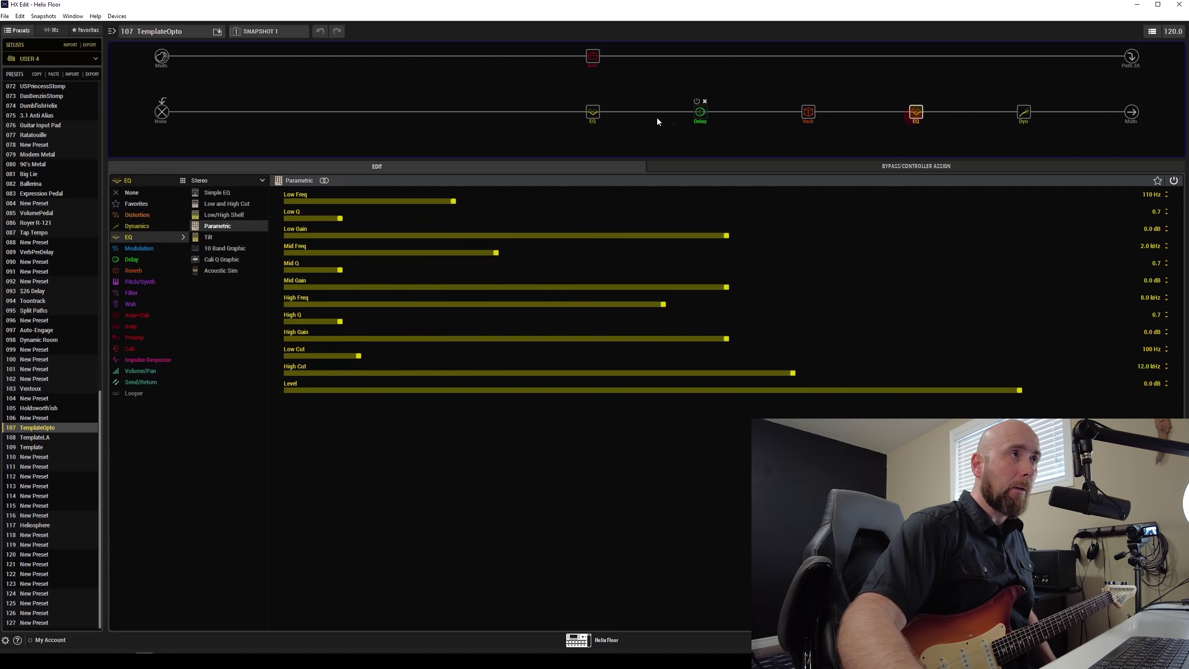
pyautogui.click(592, 60)
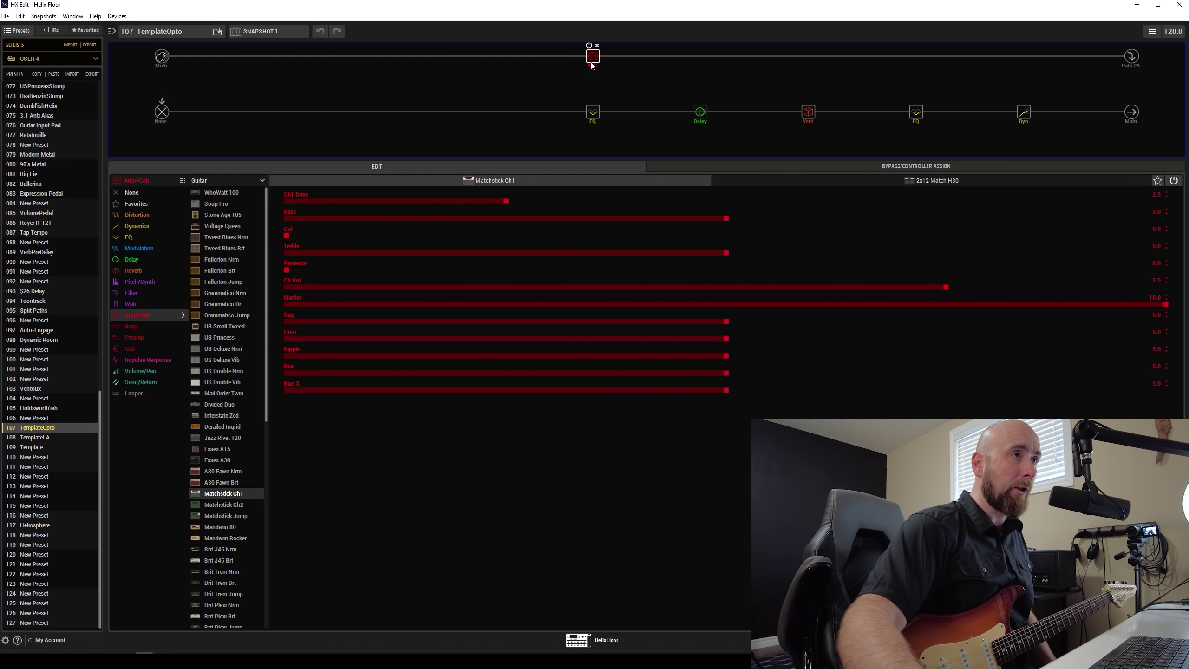
pyautogui.click(854, 198)
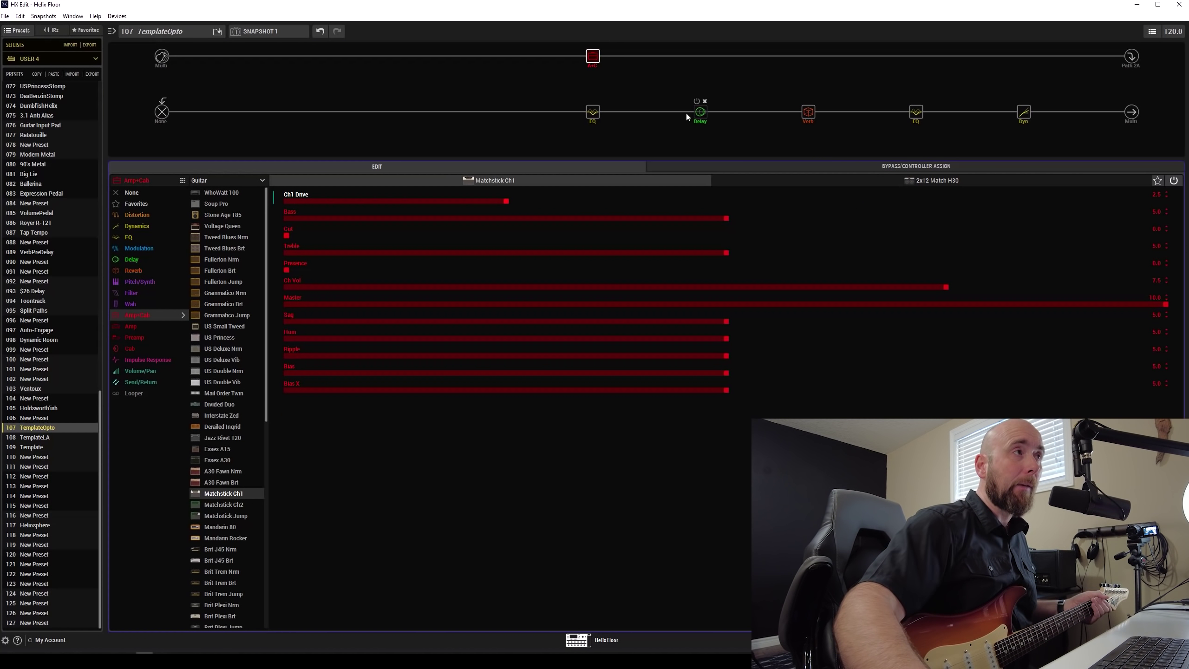
pyautogui.click(1024, 114)
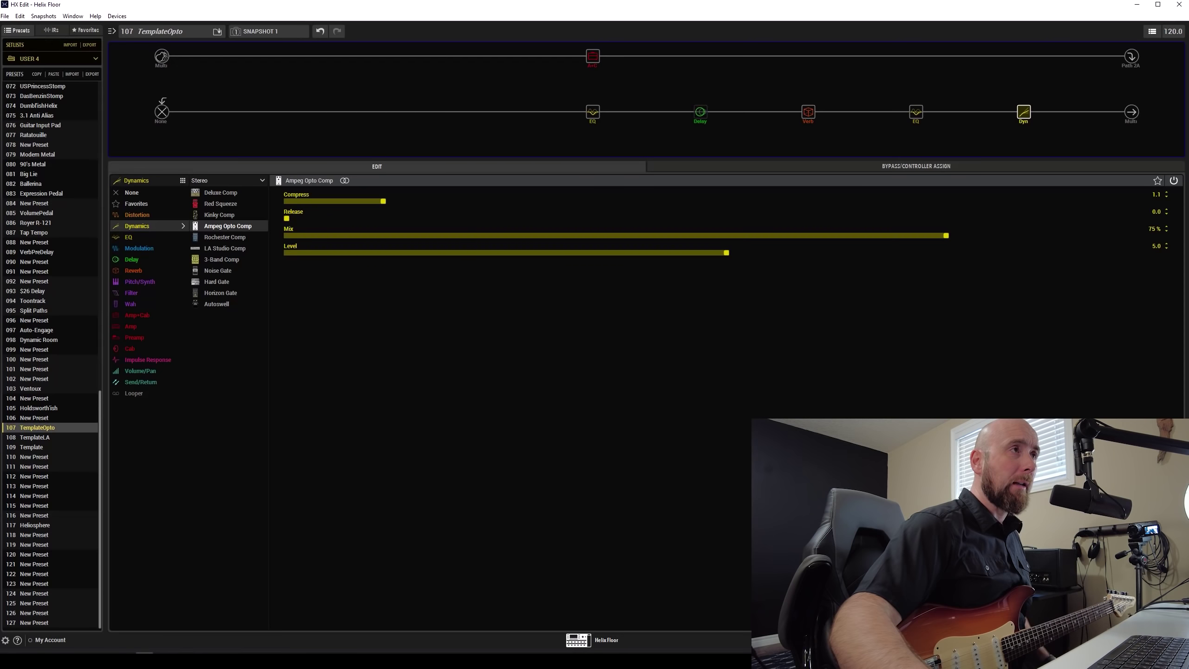
pyautogui.click(593, 56)
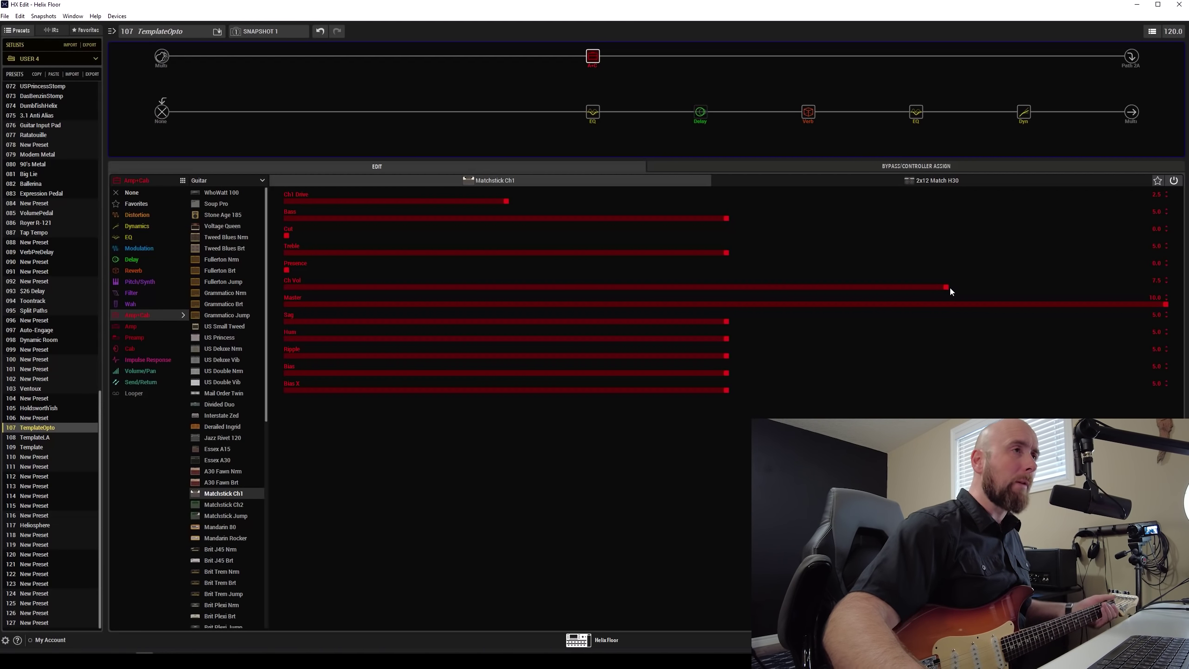
# Raise the Matchstick Ch1 amp's Ch Vol from 7.5 to 10.0, then return to the Ampeg Opto Comp.
pyautogui.moveTo(953, 288); pyautogui.dragTo(1166, 287)
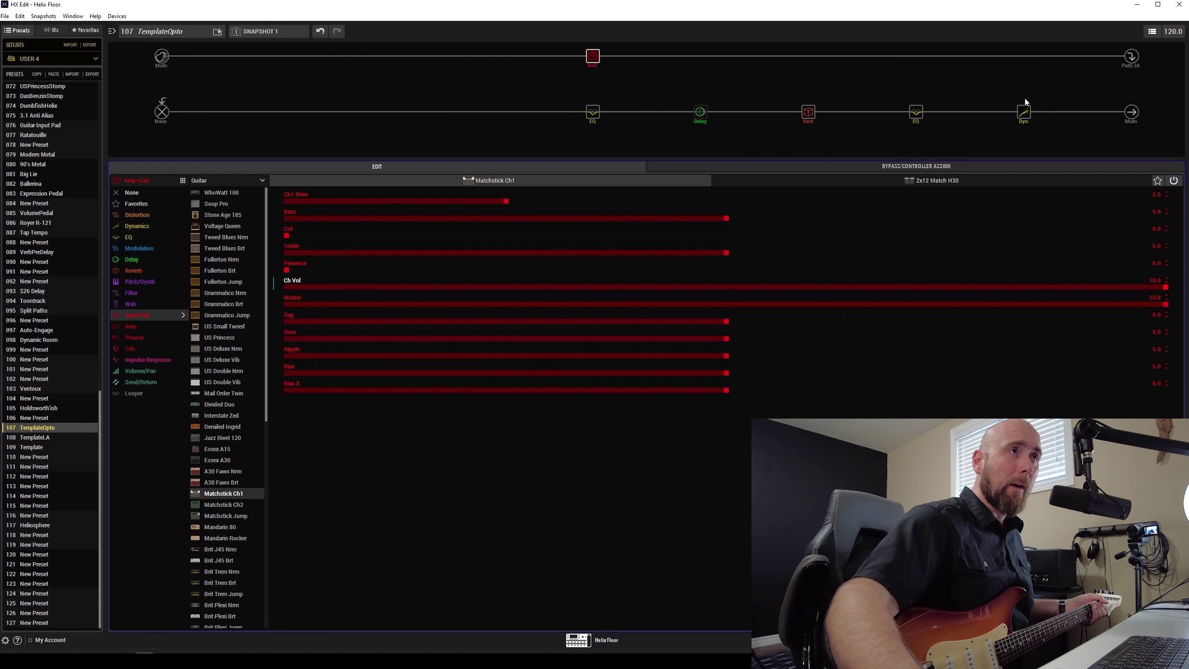
pyautogui.click(1025, 113)
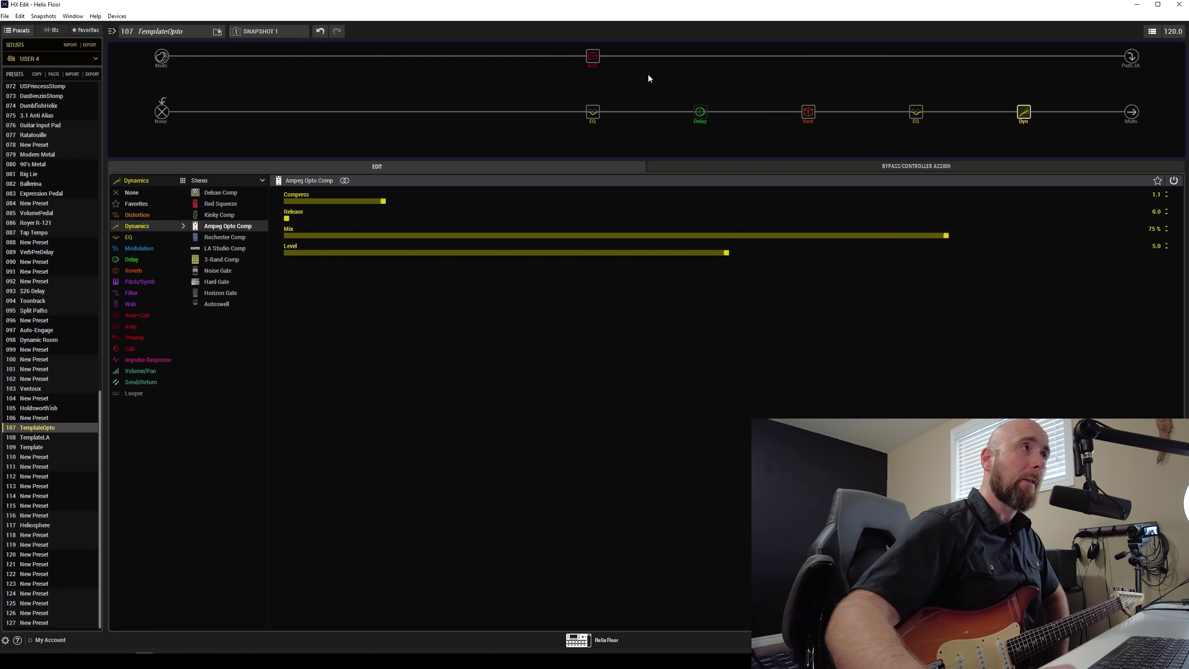
# Set the amp's Ch Vol back to 7.5, save TemplateOpto, and load preset 109 Template.
pyautogui.click(598, 61)
pyautogui.scroll(-12, 1015, 284)
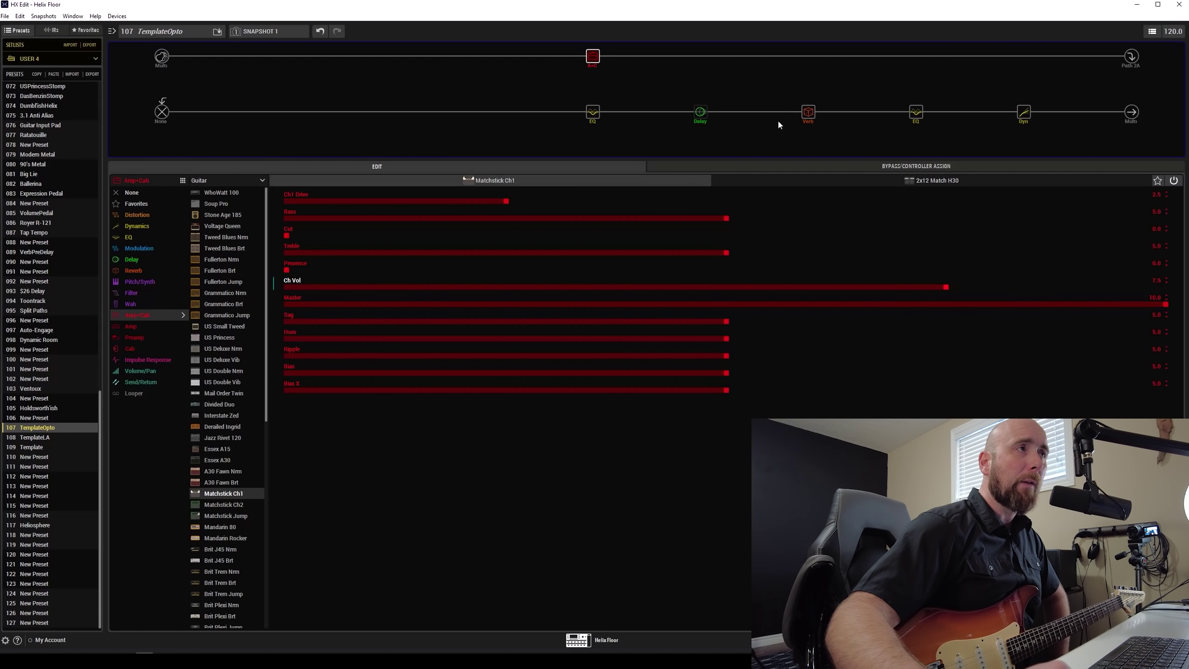
pyautogui.click(1028, 117)
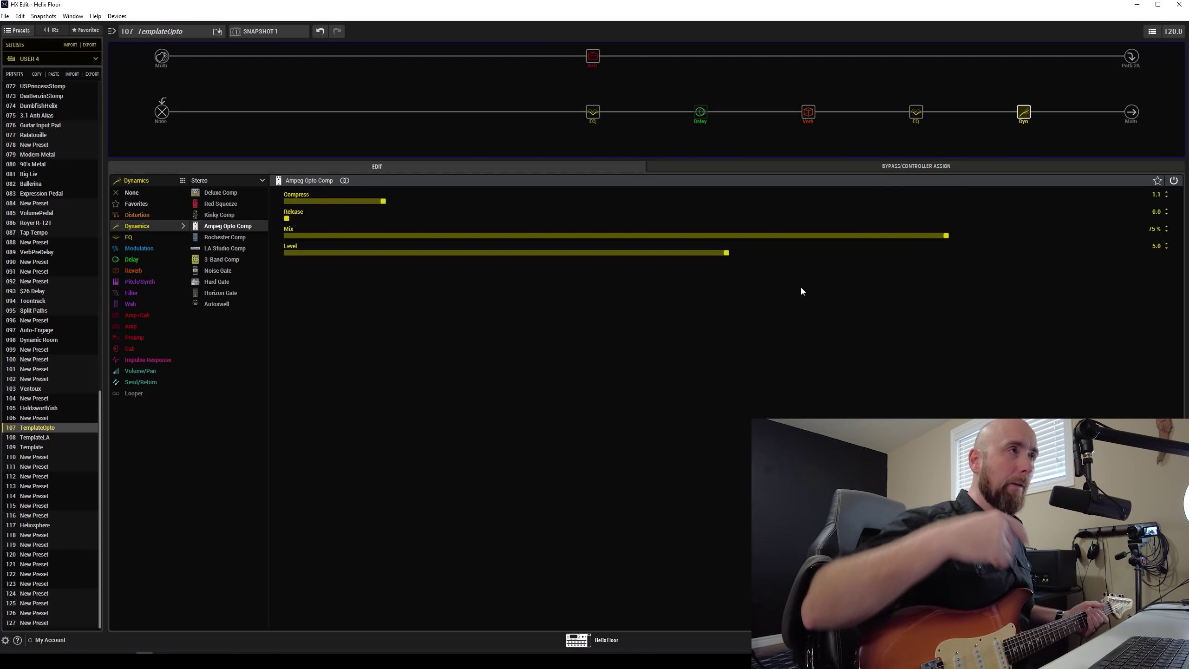
pyautogui.hotkey('ctrl', 's')
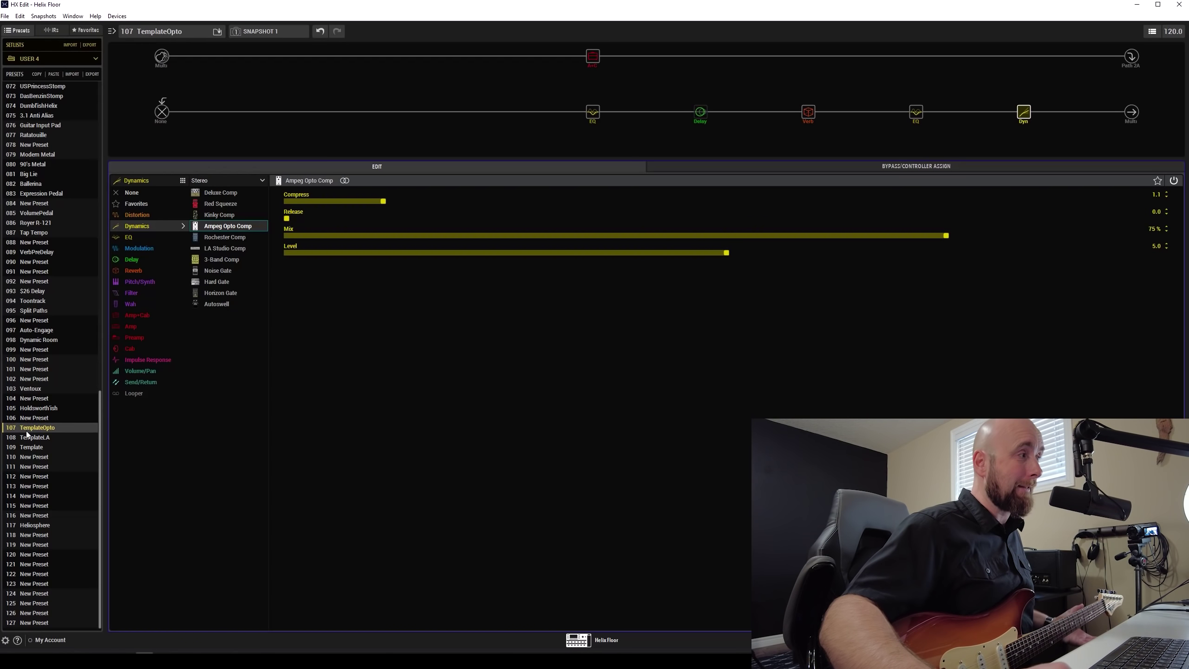
pyautogui.click(38, 447)
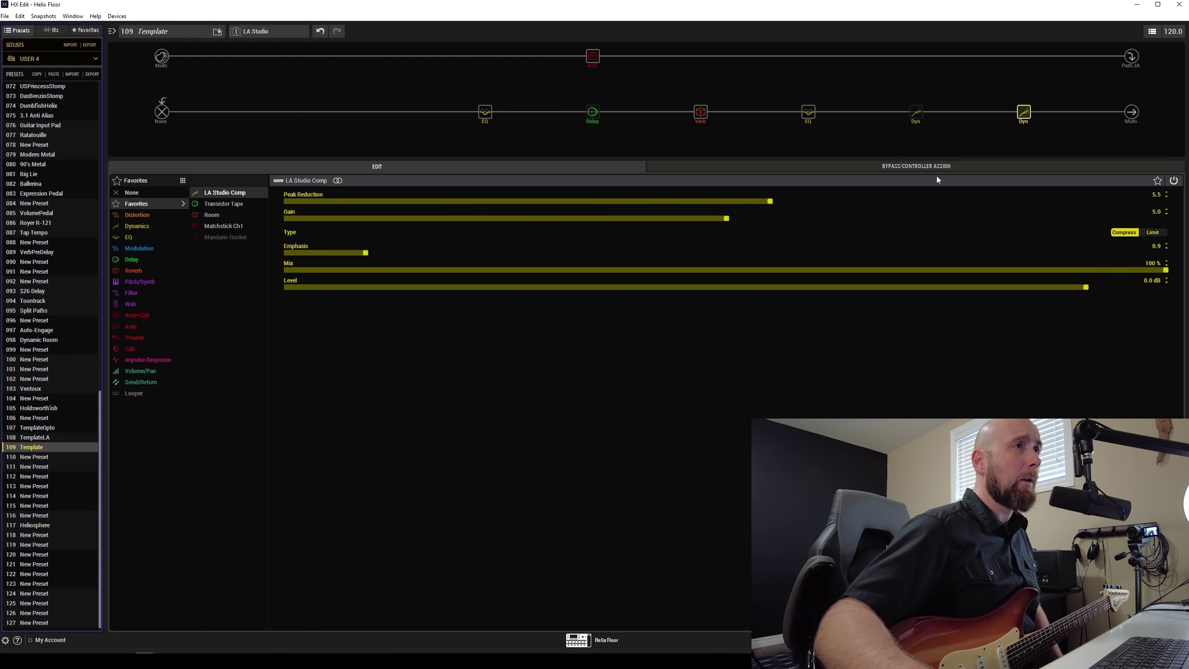
# Open the snapshot dropdown, which lists LA Studio, Amp Opto and unnamed snapshots 3–8.
pyautogui.click(1022, 118)
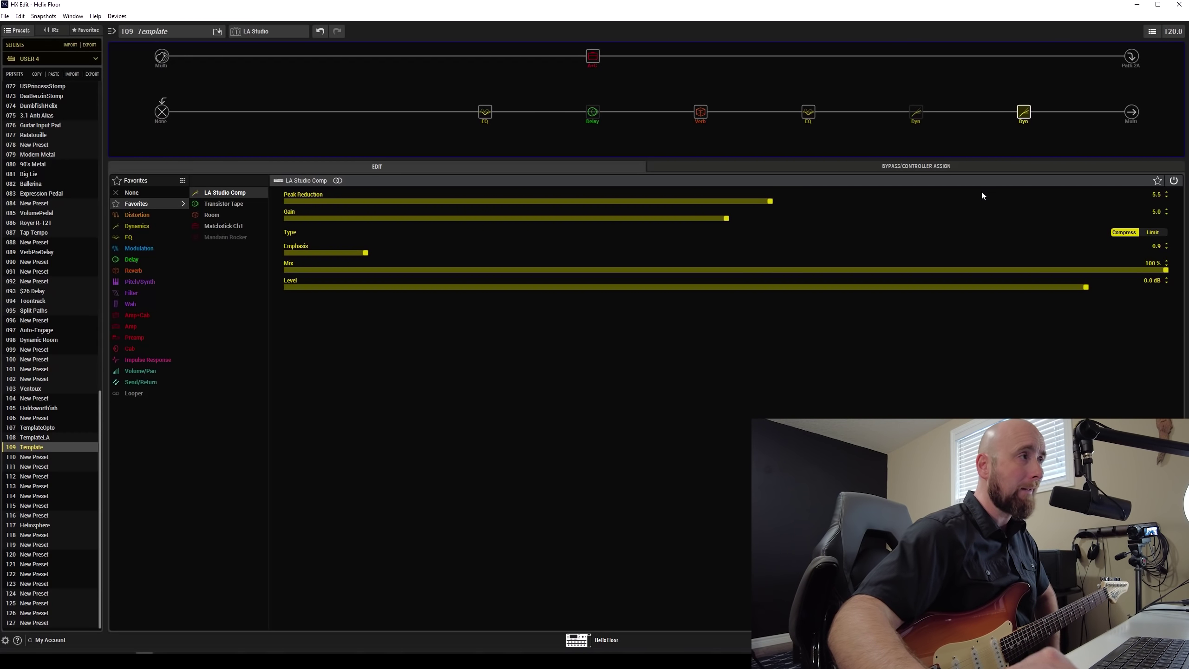
pyautogui.click(264, 31)
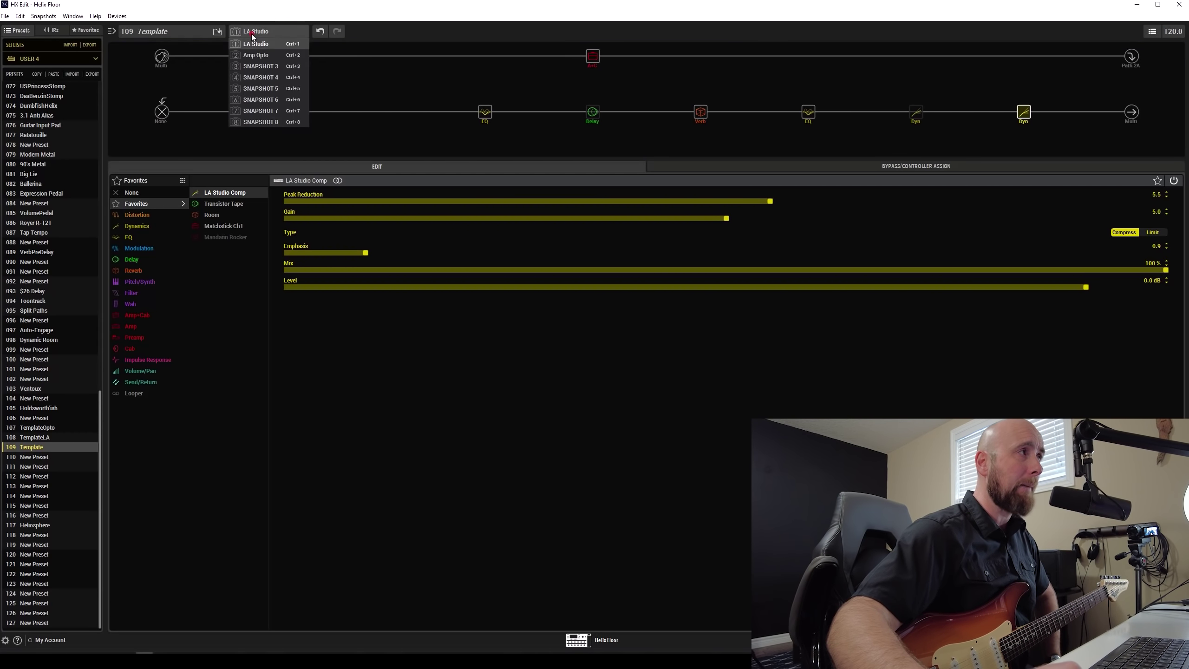
# Switch to the Amp Opto snapshot and bring up the Ampeg Opto Comp block's settings.
pyautogui.click(261, 56)
pyautogui.moveTo(1024, 115)
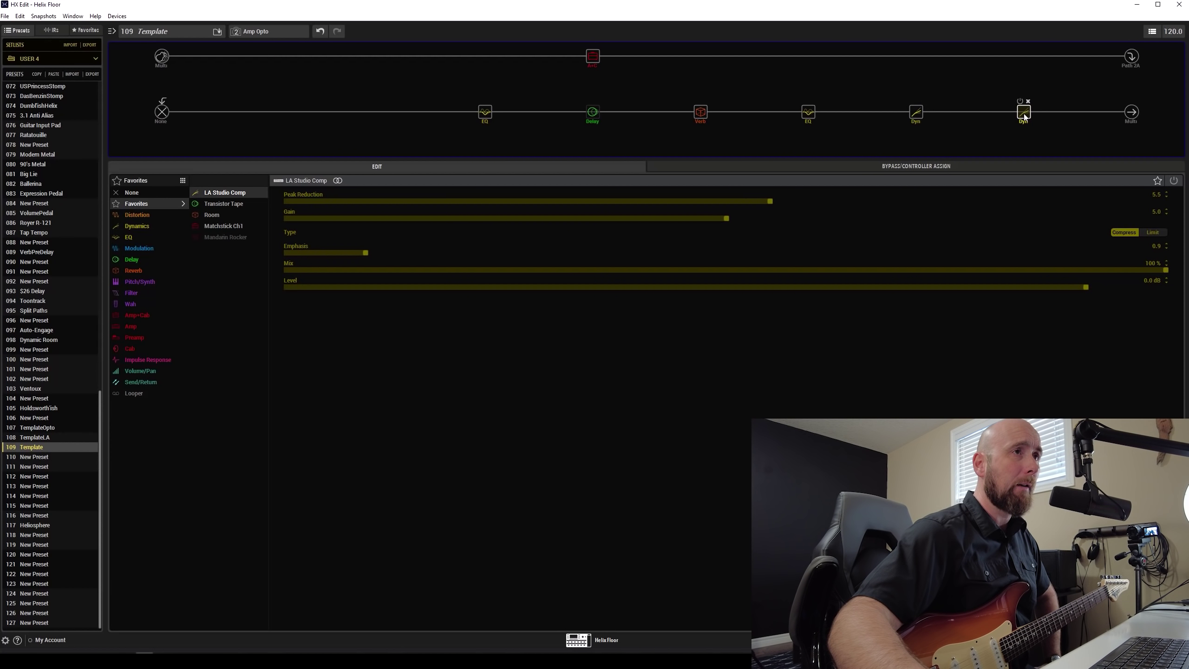
pyautogui.click(921, 118)
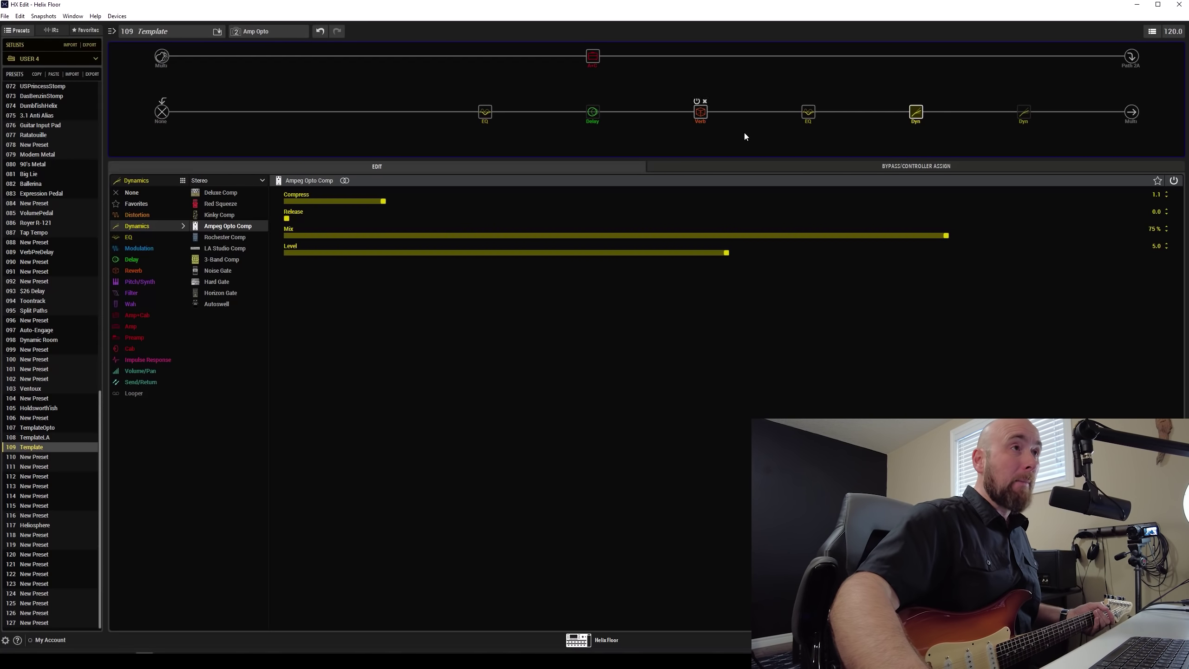
pyautogui.moveTo(1034, 114)
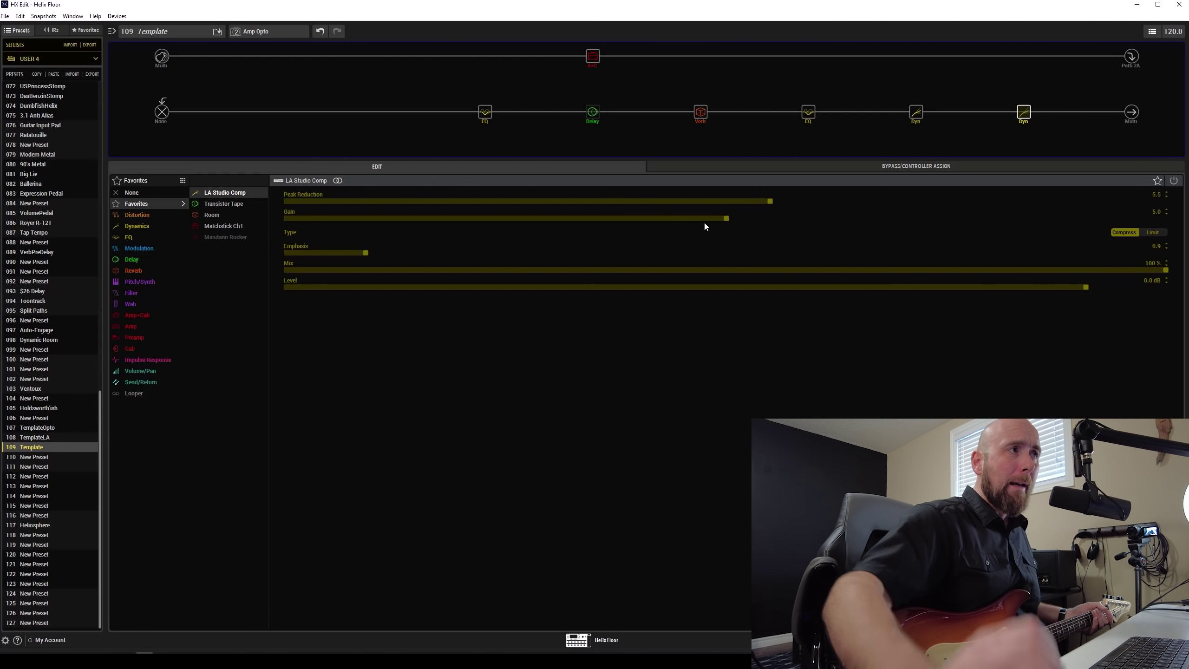